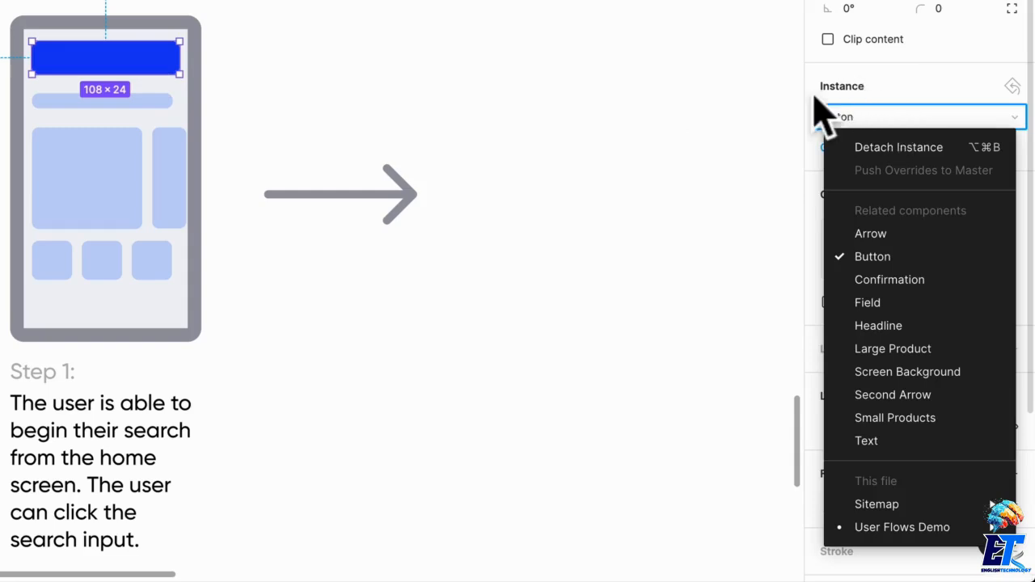
- Swap the Button instance at the top of the Step 1 phone screen for the Field component
click(823, 113)
click(883, 118)
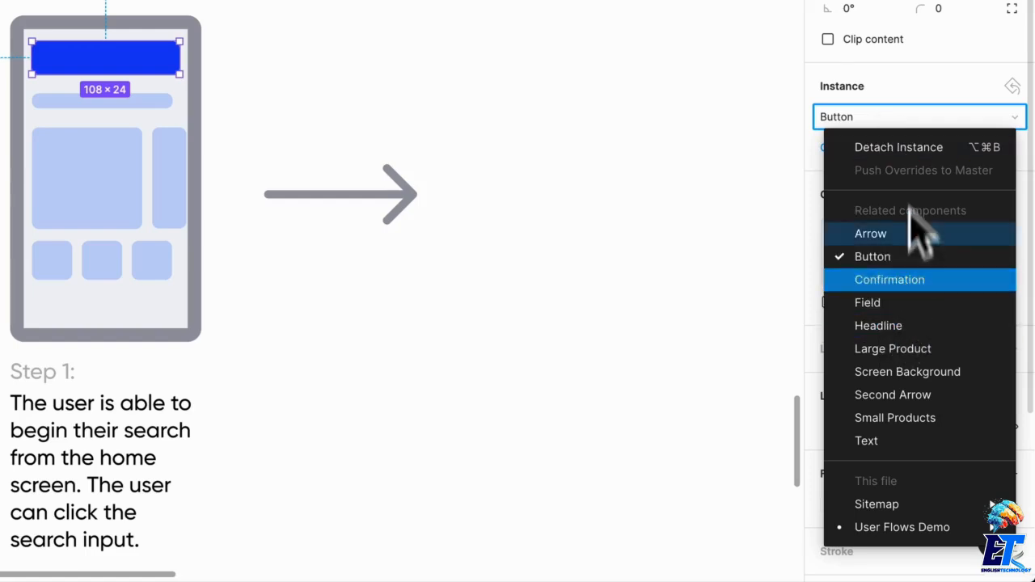
click(861, 302)
click(561, 65)
scroll(603, 70, left, 2)
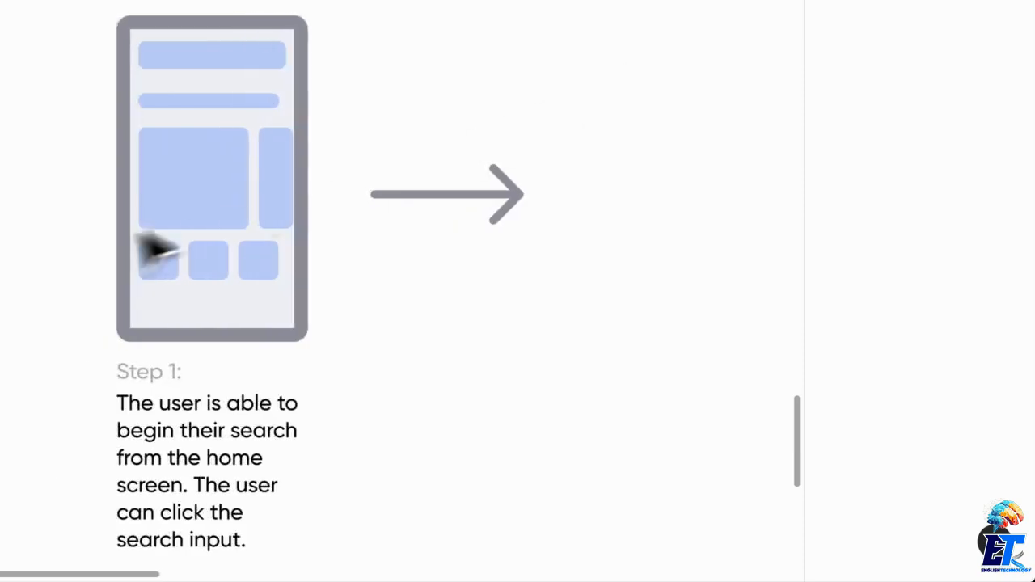
- Nudge the headline, both large products and the small products row slightly upward together in the Step 1 screen
click(199, 215)
shift+click(277, 201)
shift+click(254, 260)
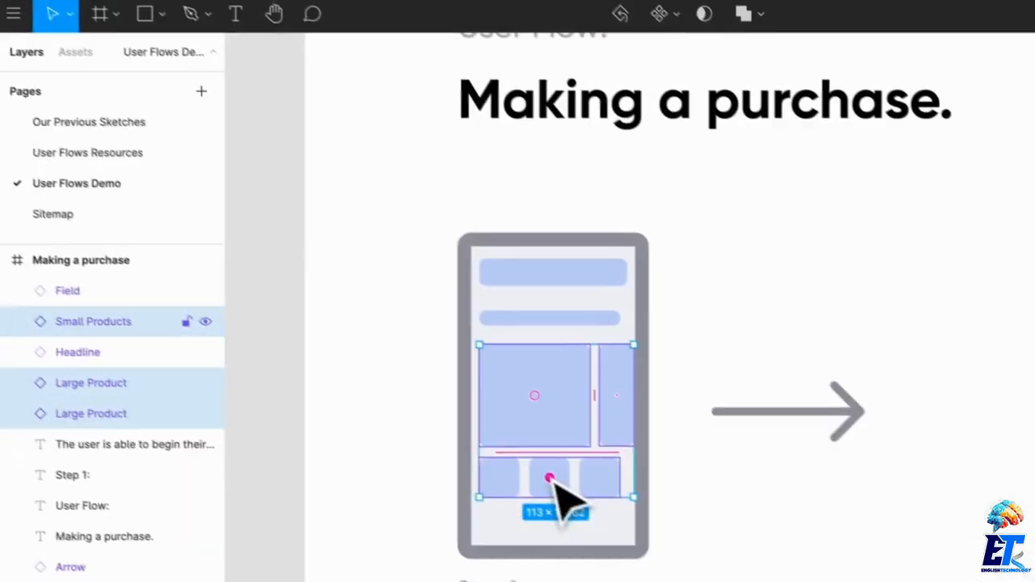
shift+click(263, 135)
key(Up)
key(Up)
key(Up)
key(Up)
key(Up)
key(Up)
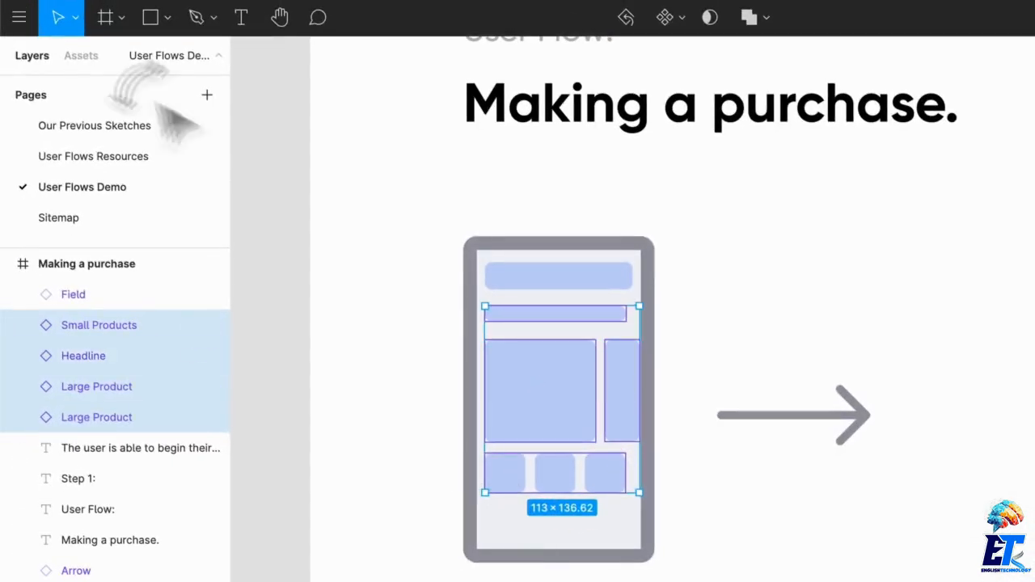
- Draw a 13 × 13 circle near the bottom of the phone screen and duplicate it into a row of four
click(80, 56)
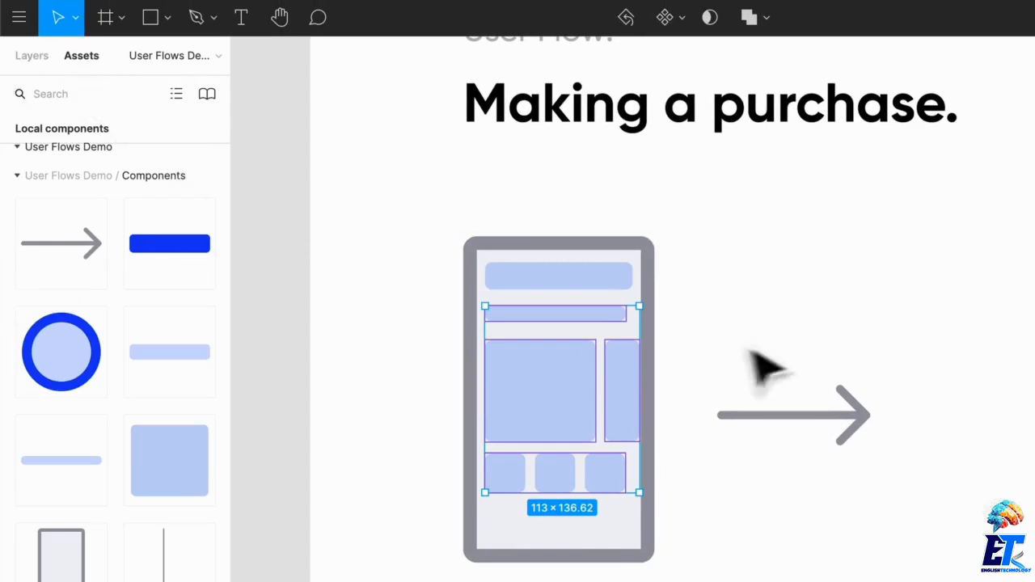
click(796, 562)
scroll(775, 568, down, 1)
scroll(768, 568, down, 2)
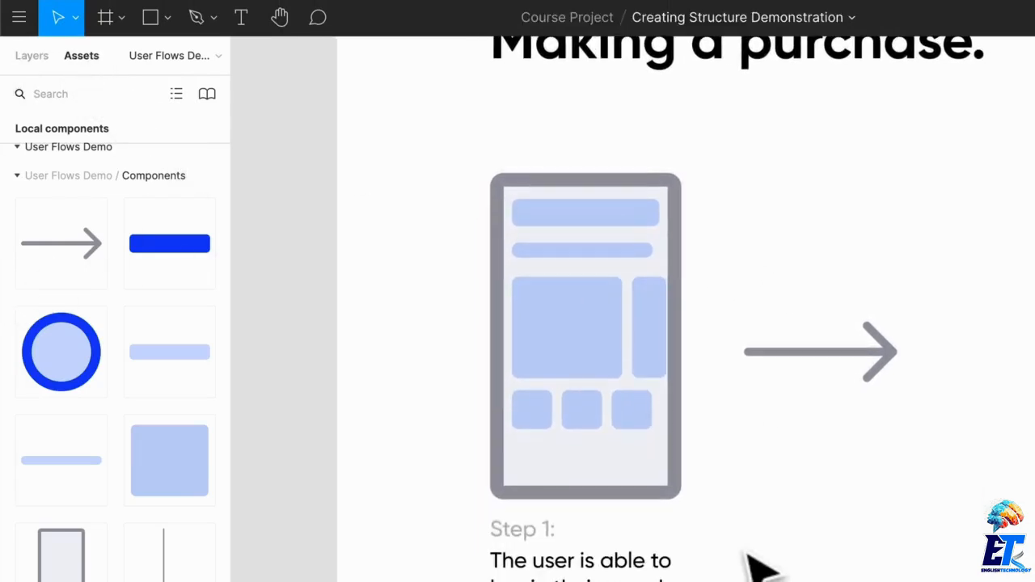
scroll(760, 566, left, 1)
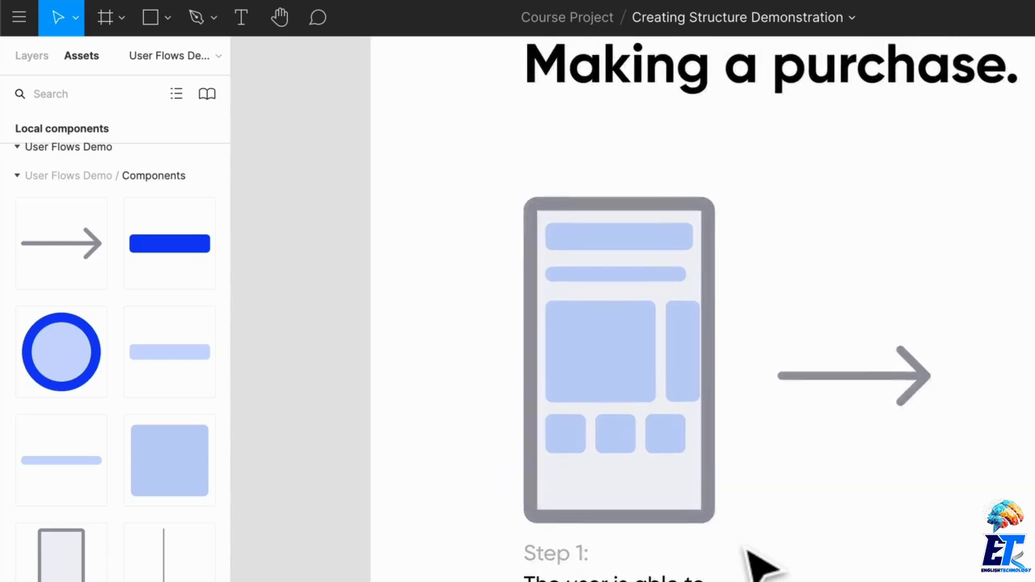
key(o)
scroll(596, 492, up, 5)
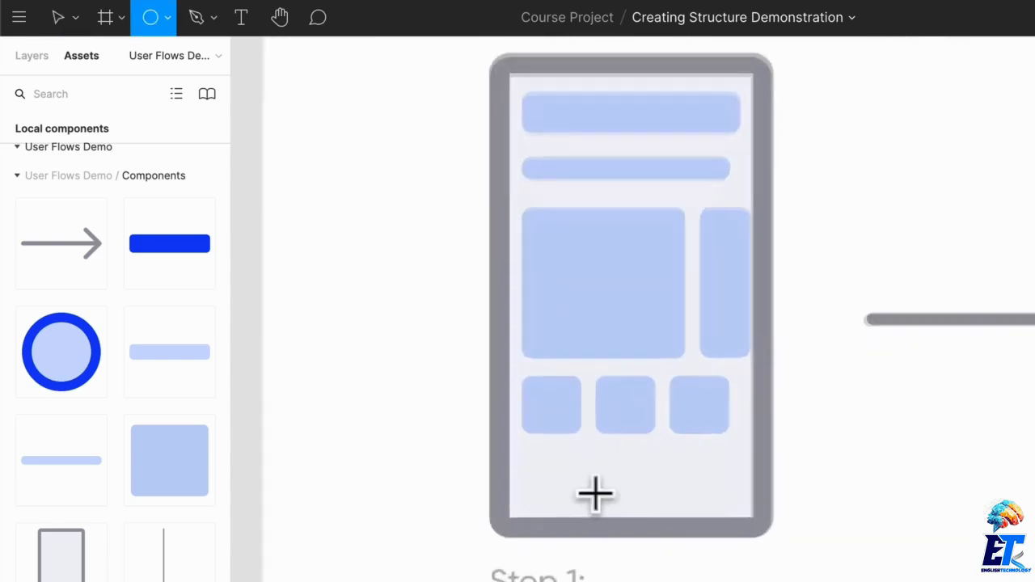
mouse_move(492, 466)
mouse_down()
mouse_move(531, 502)
mouse_move(568, 492)
mouse_move(666, 495)
mouse_move(649, 490)
mouse_move(733, 506)
mouse_move(722, 494)
mouse_move(781, 494)
mouse_up()
click(962, 501)
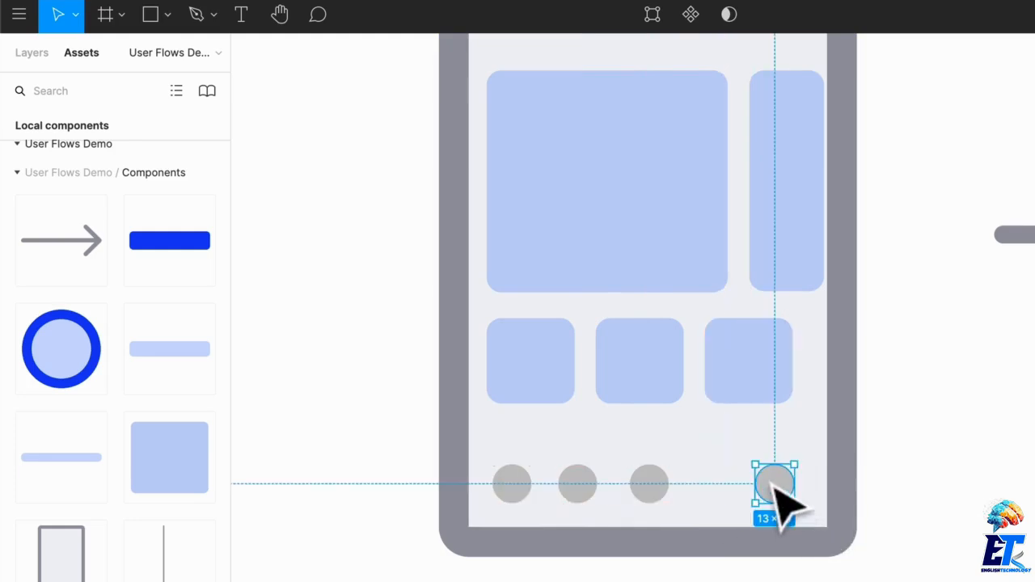
- Shift the small products row slightly right and line up the outermost circles with the row's outer edges
drag(751, 377, 763, 397)
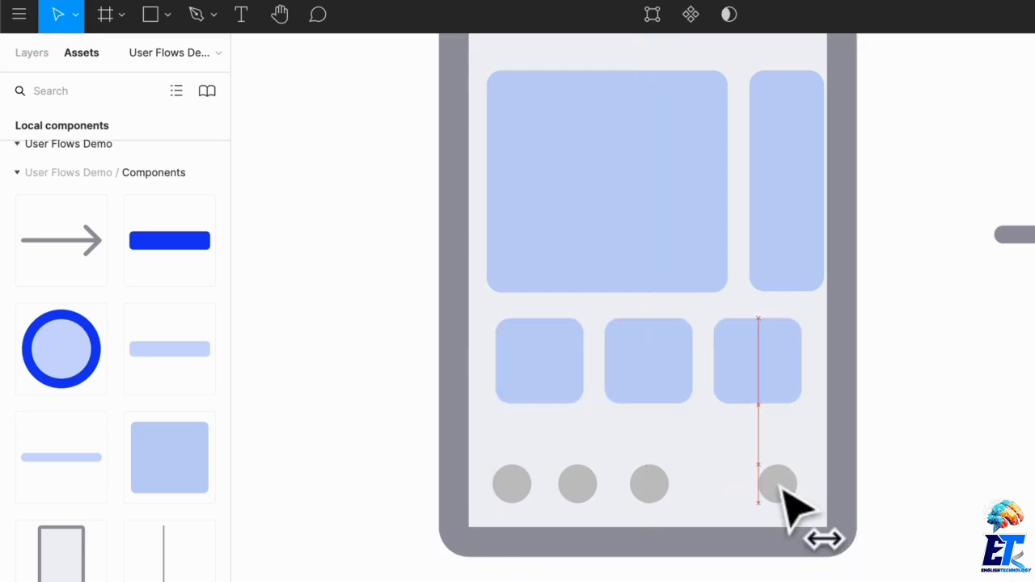
drag(779, 485, 784, 486)
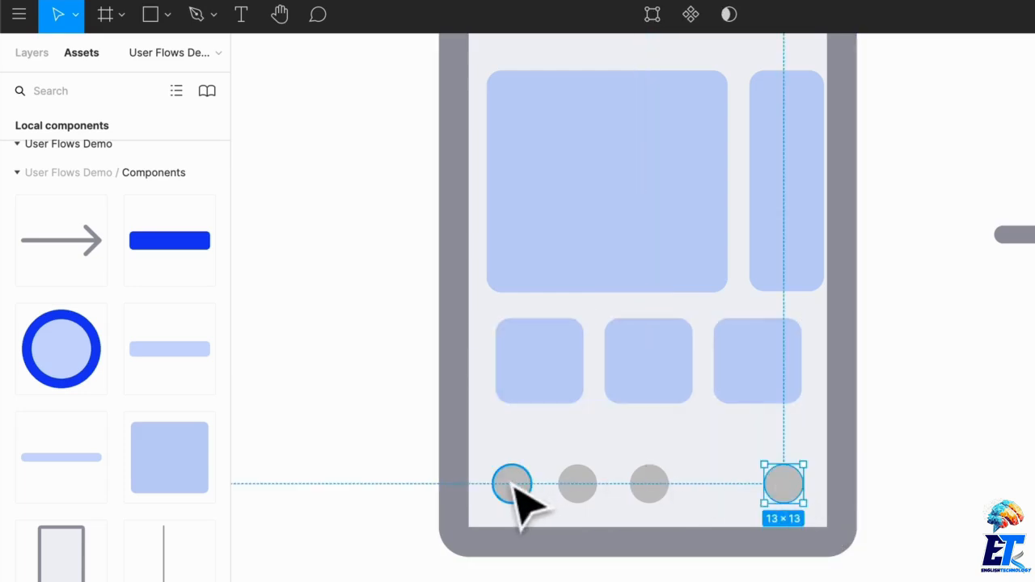
drag(511, 486, 518, 488)
- Distribute the four bottom circles with equal horizontal spacing
shift+click(578, 483)
shift+click(650, 484)
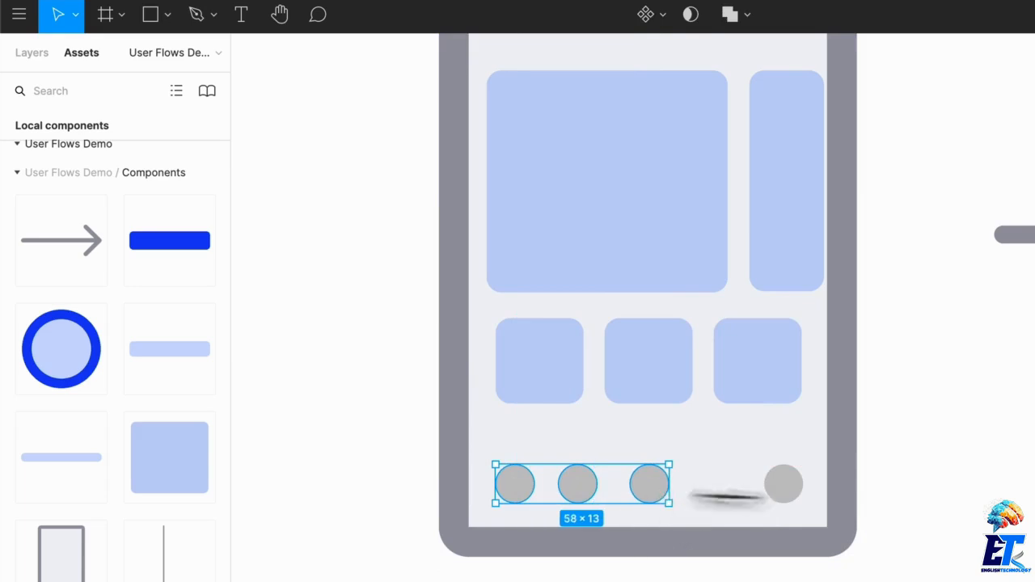
shift+click(783, 484)
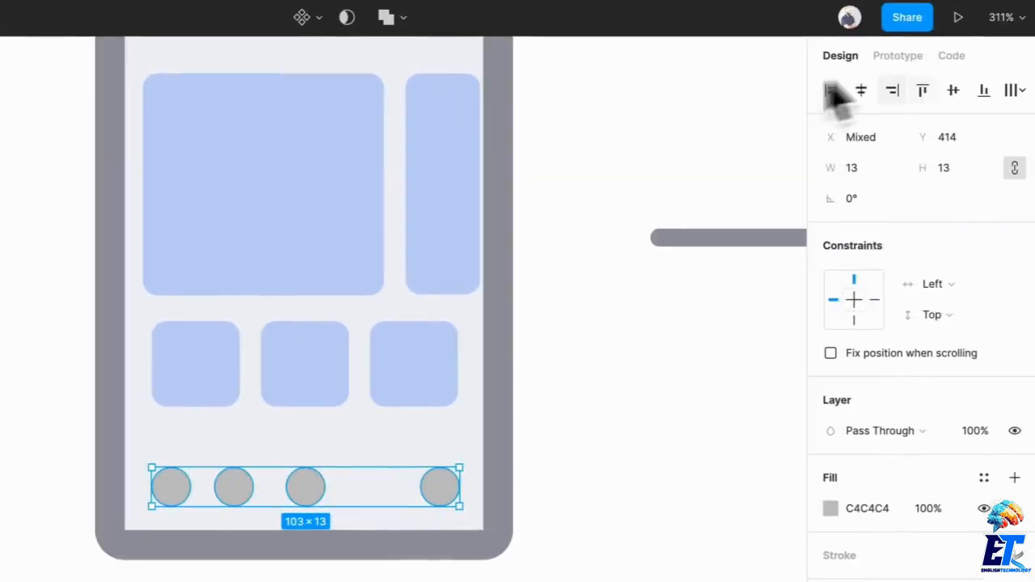
click(1018, 90)
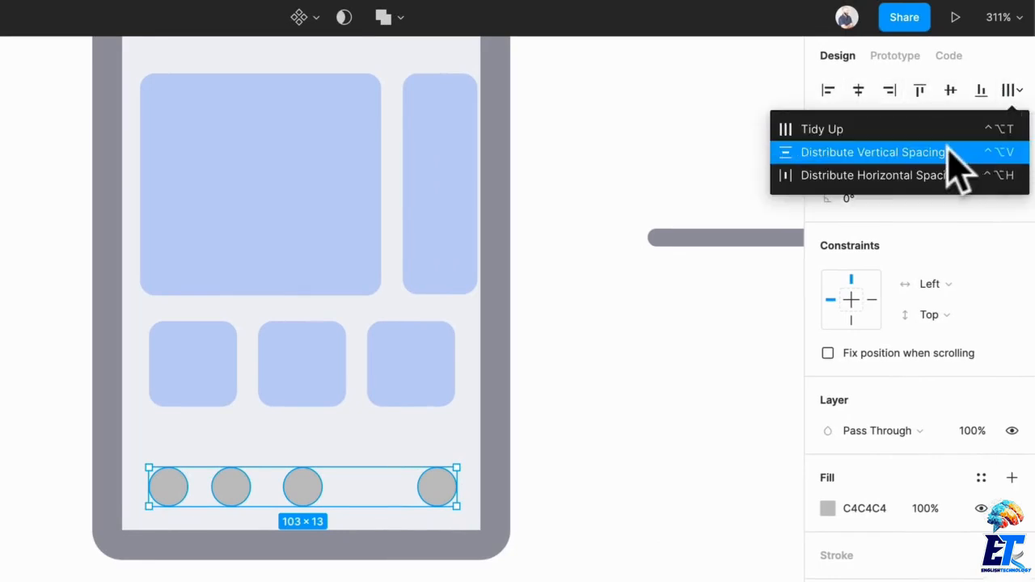
click(917, 176)
click(636, 508)
- Recolor all four bottom circles with the light blue C3D1F6 sampled from a product tile
click(441, 489)
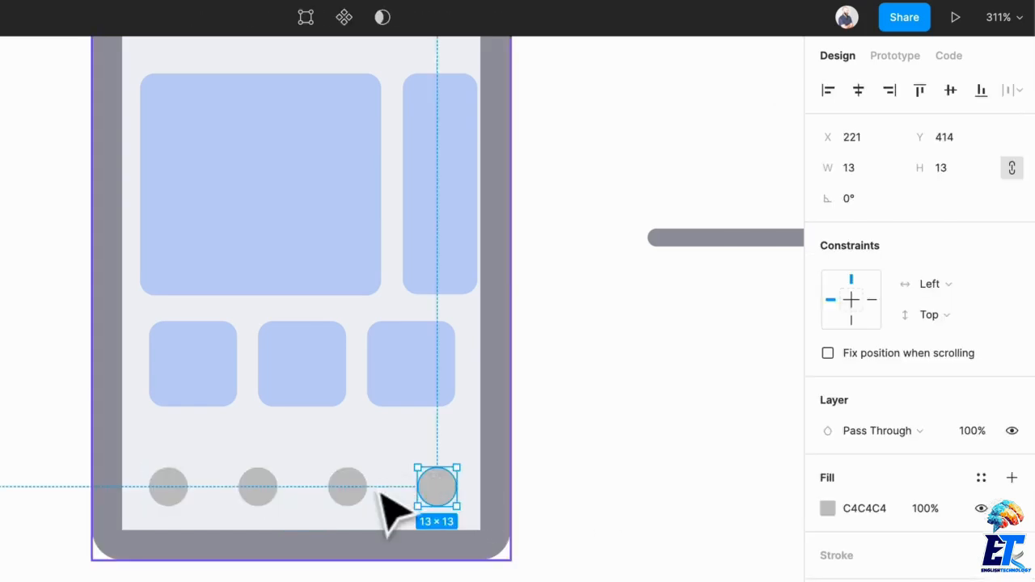
shift+click(347, 486)
shift+click(258, 487)
shift+click(168, 487)
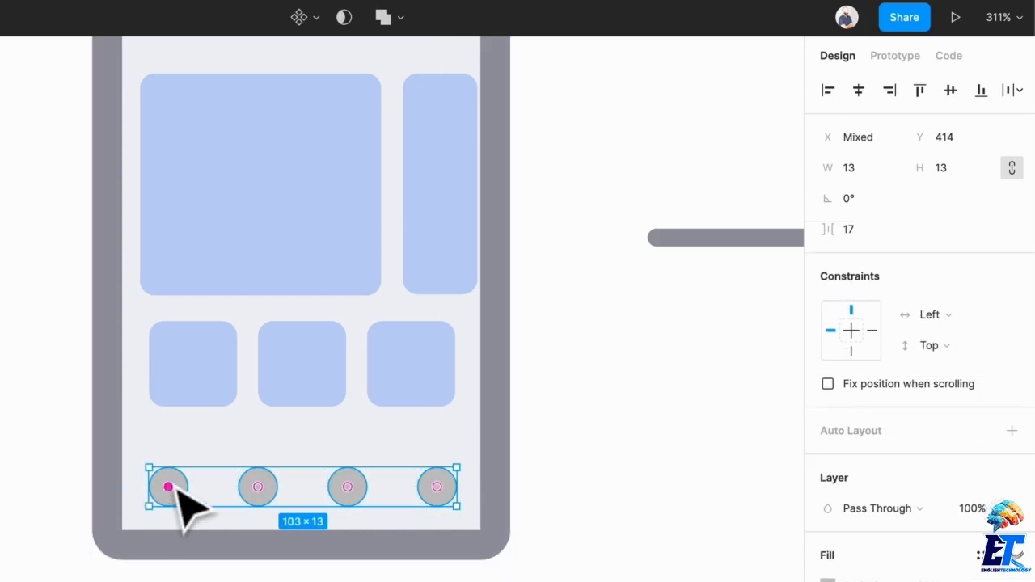
key(i)
click(359, 347)
key(Escape)
- Fill the rightmost bottom circle with the document's bright blue, 0647EE
click(435, 488)
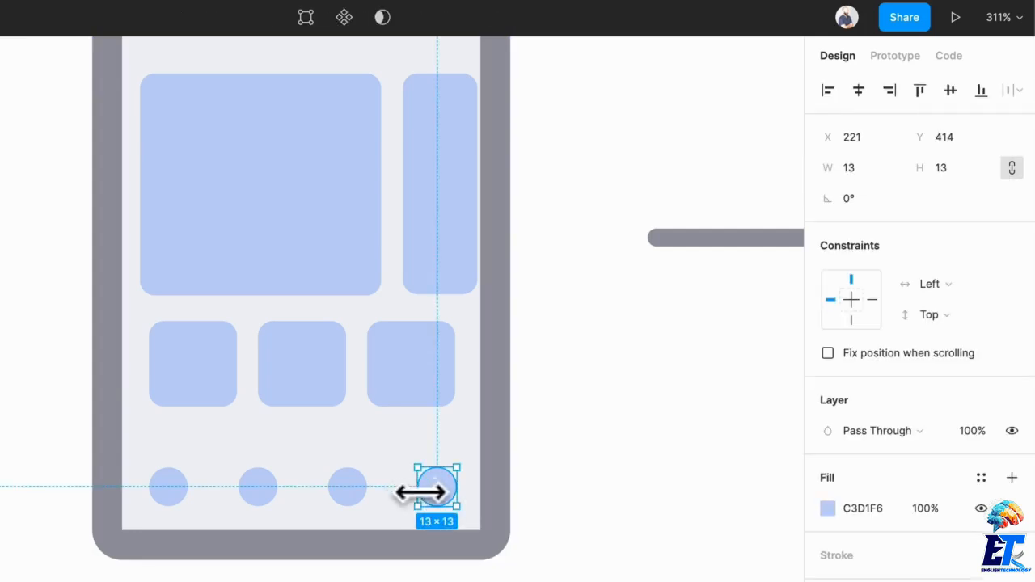
key(i)
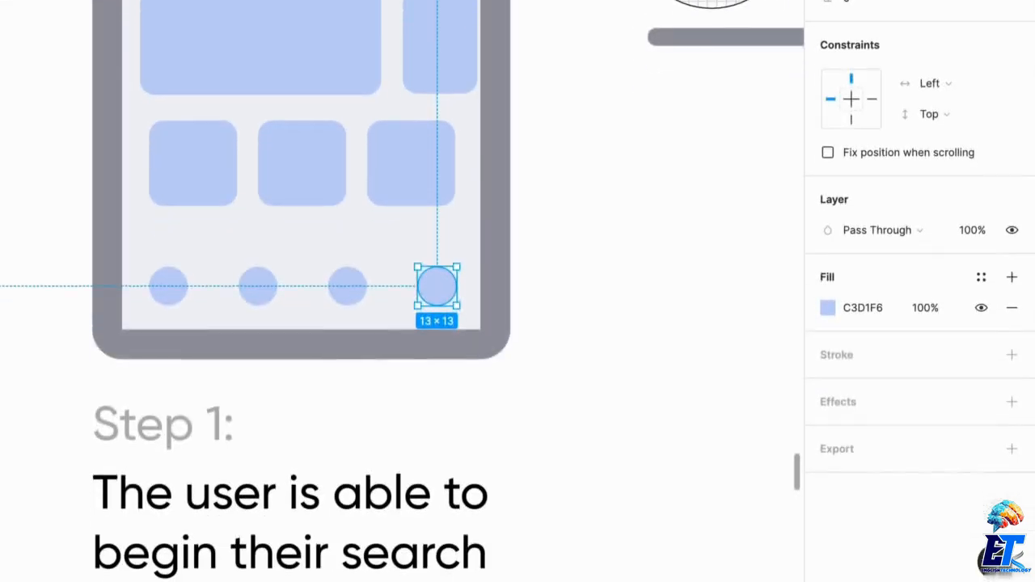
click(827, 307)
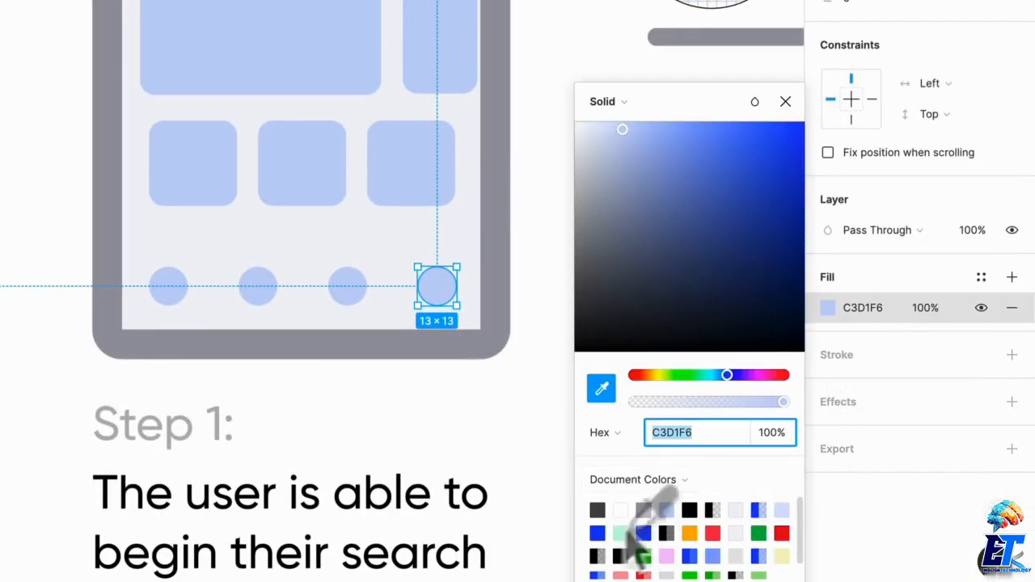
click(597, 533)
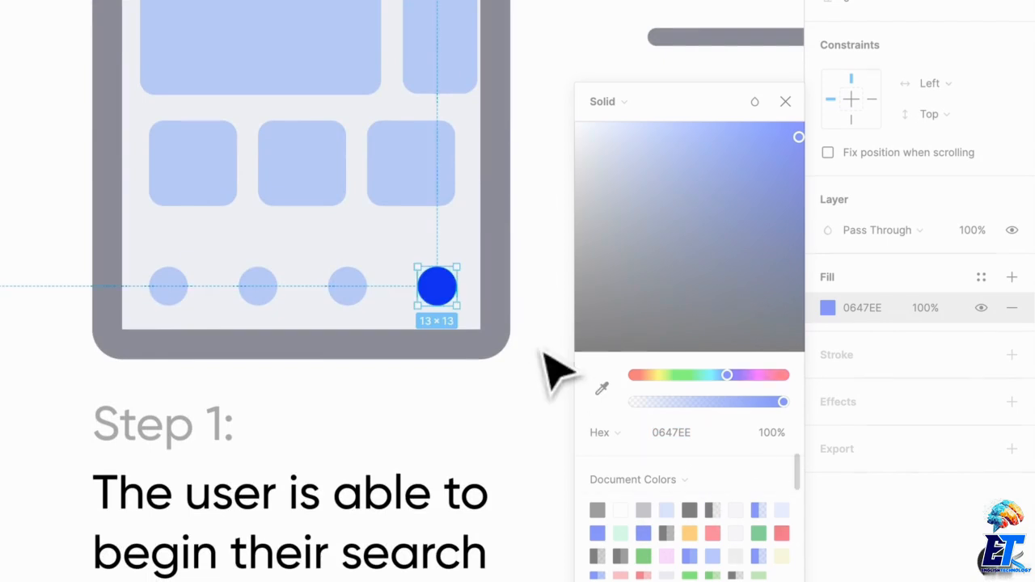
click(543, 353)
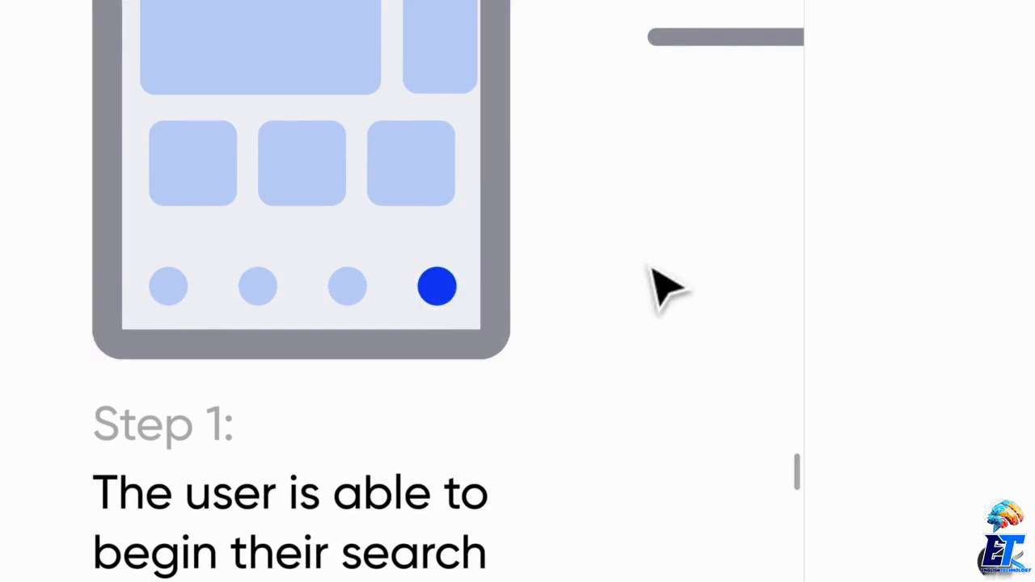
- Draw a 5 × 5 circle just above the upper right of the bright blue circle as a notification dot
scroll(647, 295, up, 1)
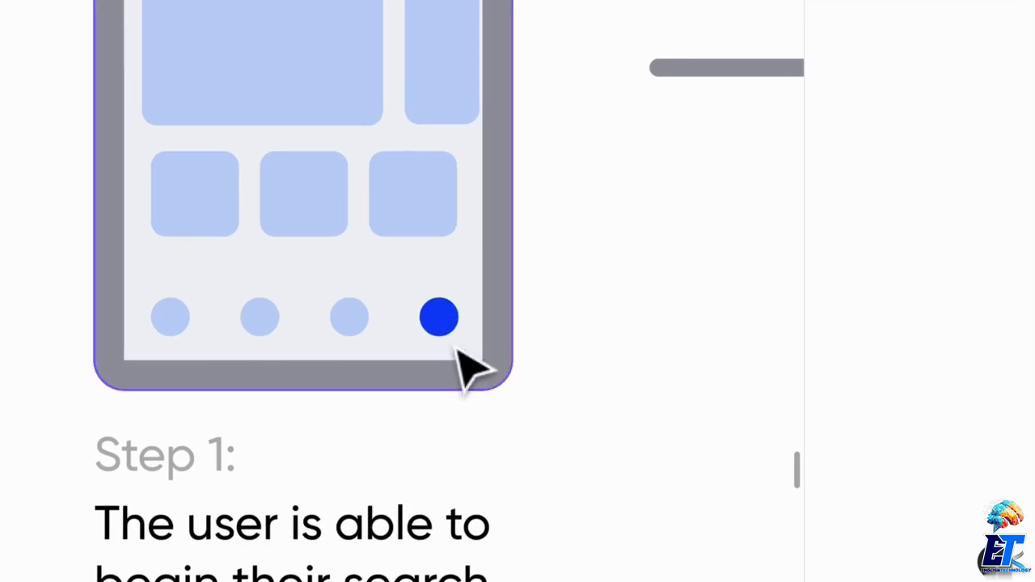
scroll(457, 351, up, 3)
click(449, 302)
click(687, 305)
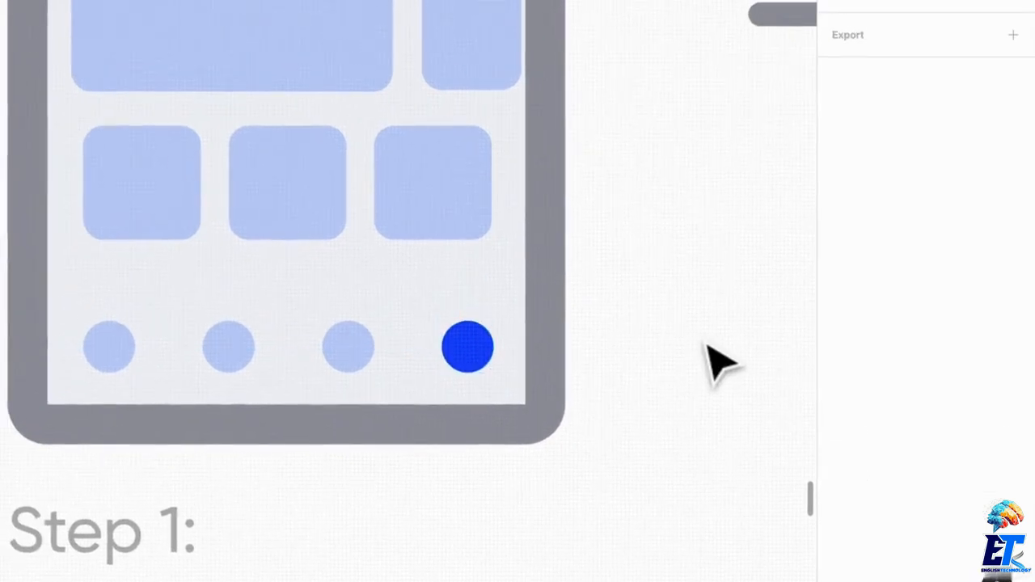
key(r)
drag(480, 294, 499, 311)
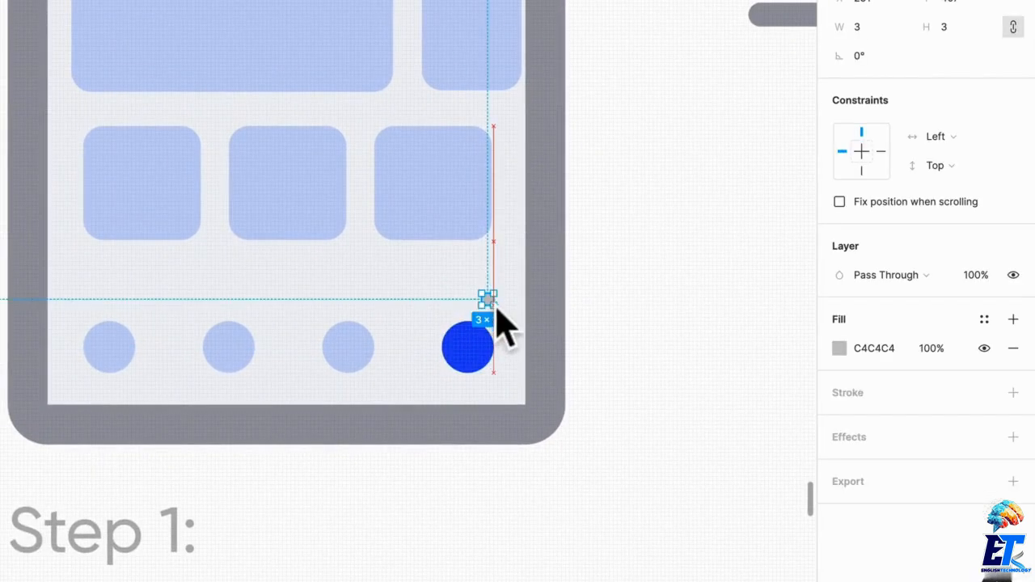
click(987, 325)
click(982, 329)
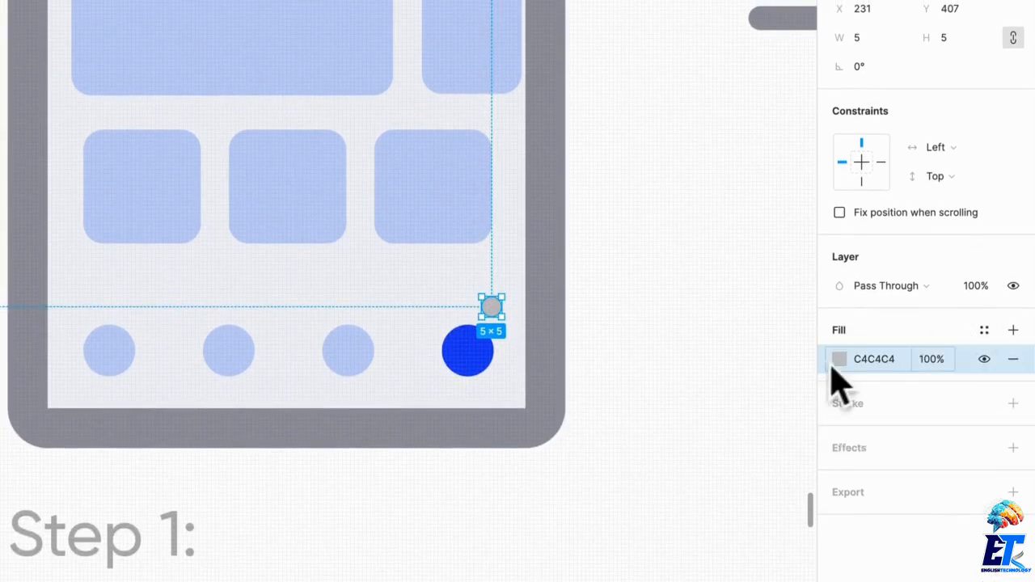
- Fill the small notification circle with red FF2D23 and move it down toward the blue circle, to Y 409
click(839, 360)
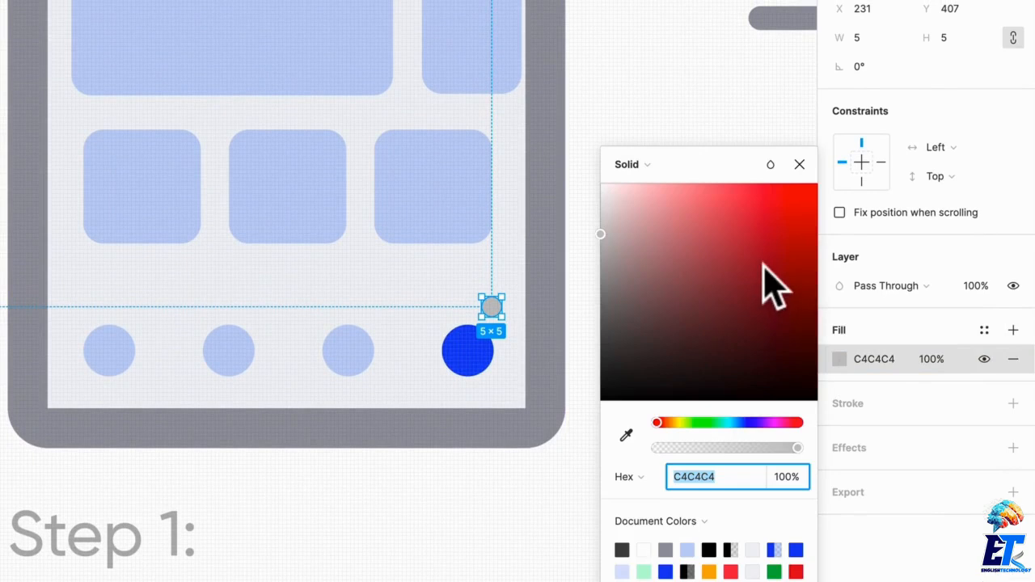
drag(739, 294, 788, 183)
click(654, 110)
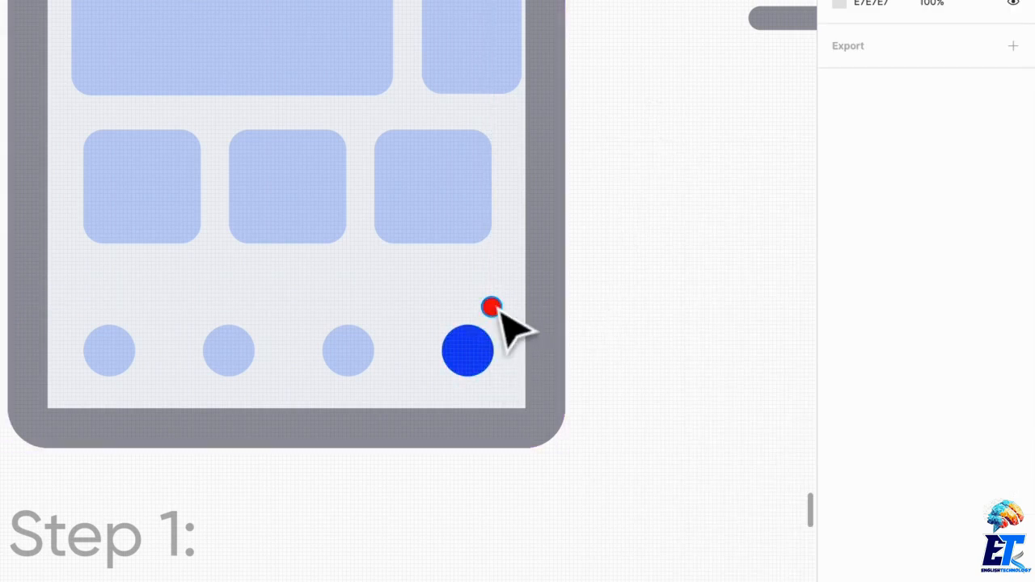
drag(499, 309, 499, 321)
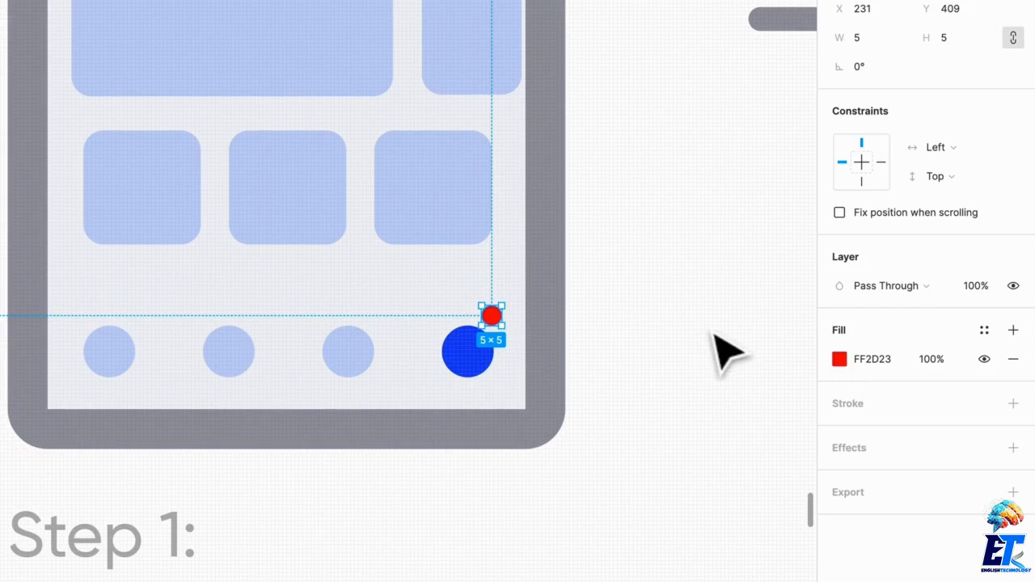
click(704, 359)
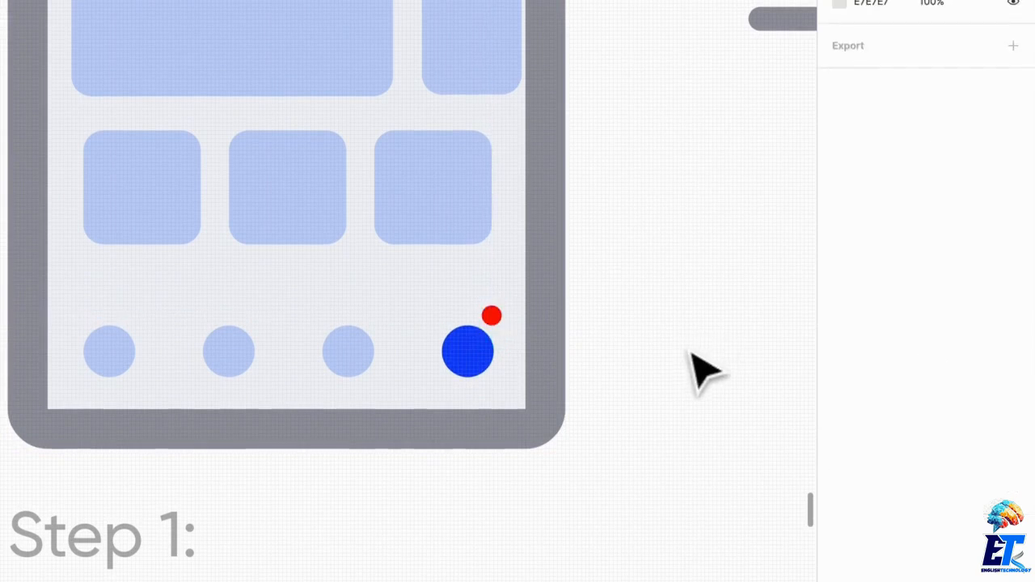
- Replace the Step 1 description with "The user is able to see a cart notifcation that they can interact with. The user taps on the cart navigation item."
scroll(615, 388, up, 1)
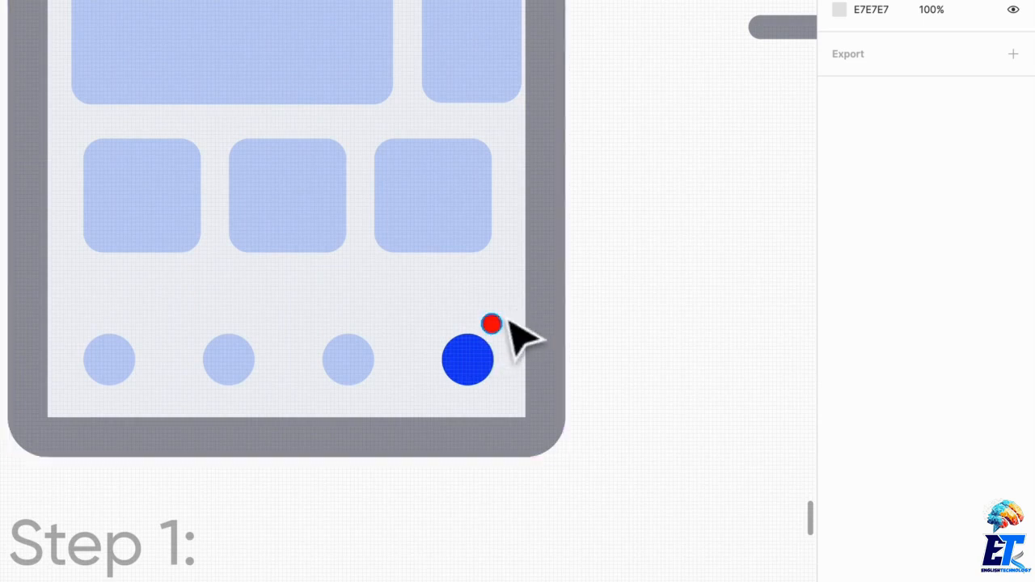
scroll(522, 384, down, 2)
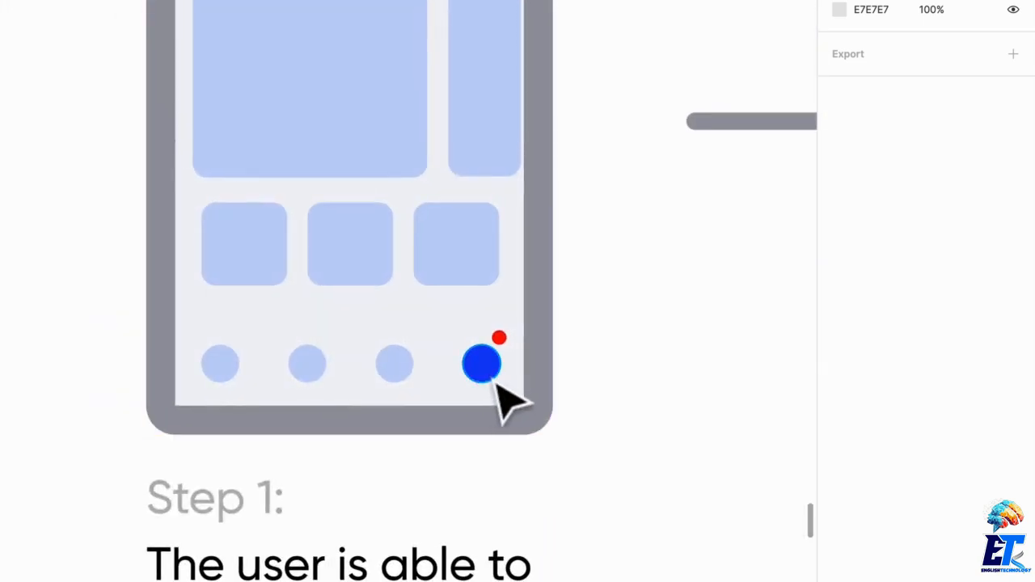
scroll(621, 340, down, 1)
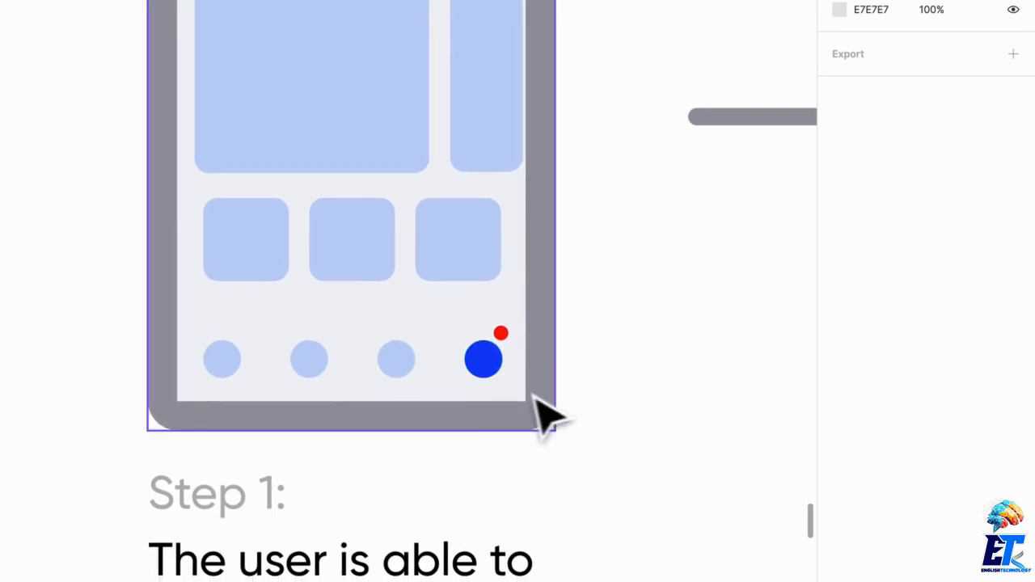
scroll(542, 416, down, 2)
scroll(555, 416, down, 2)
double_click(390, 436)
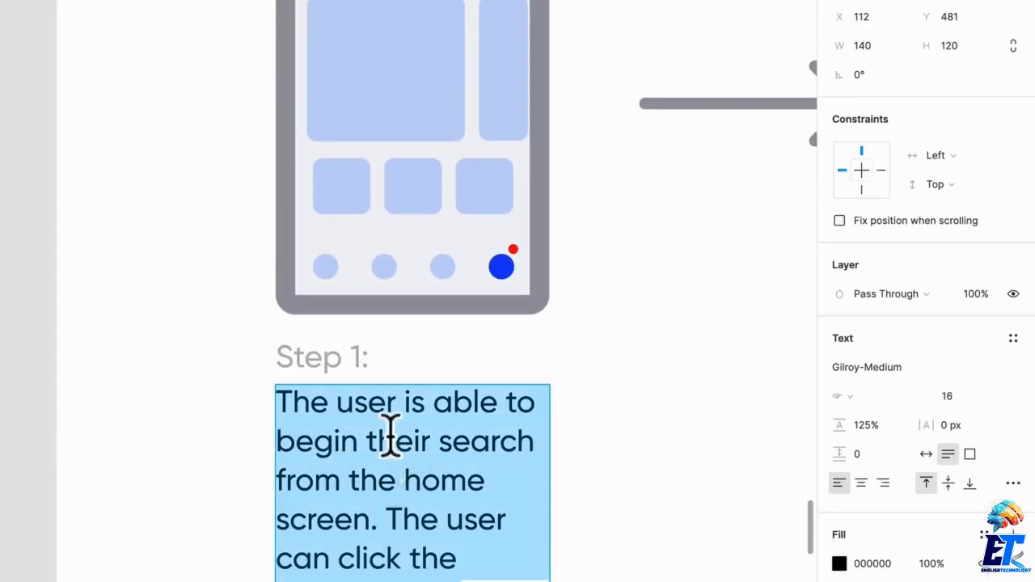
text(The user)
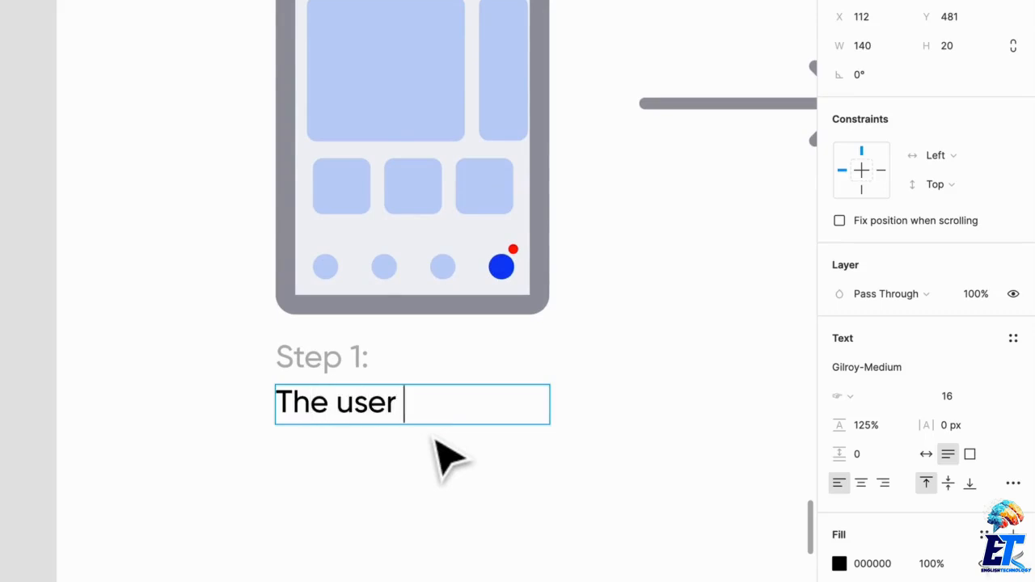
text( is able to see)
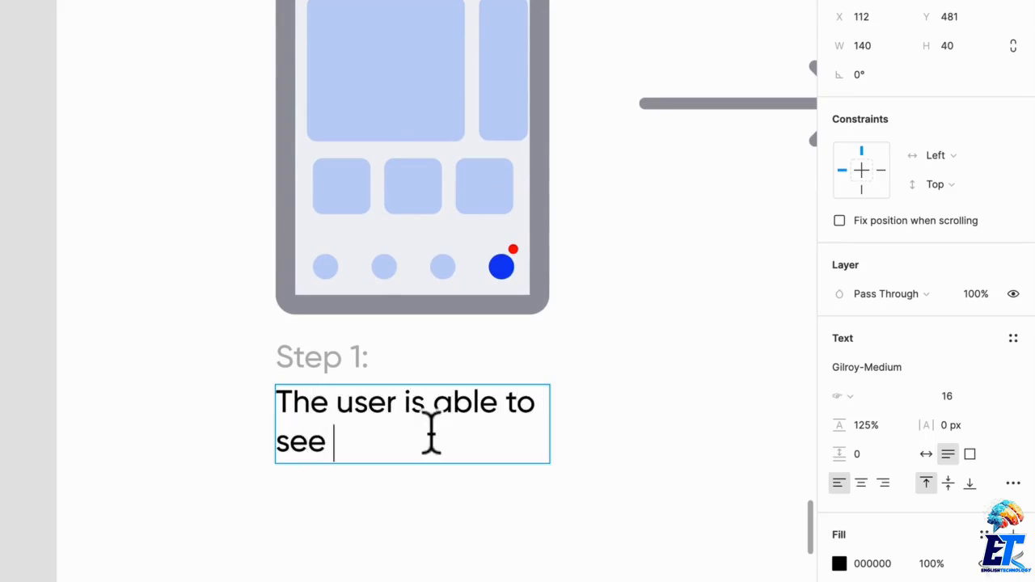
text( a cart notifca)
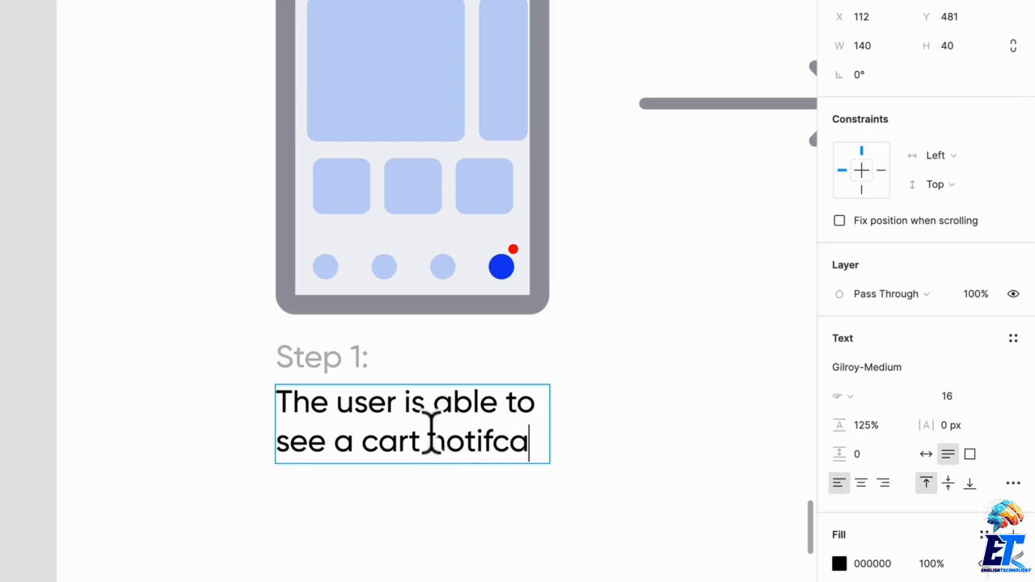
text(tion that they c)
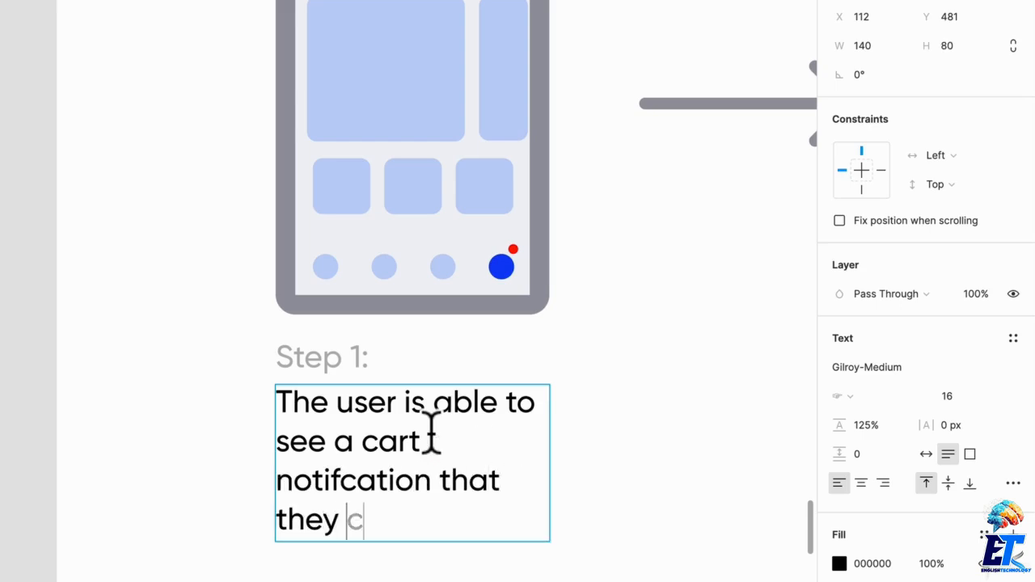
text(an interact with. The use)
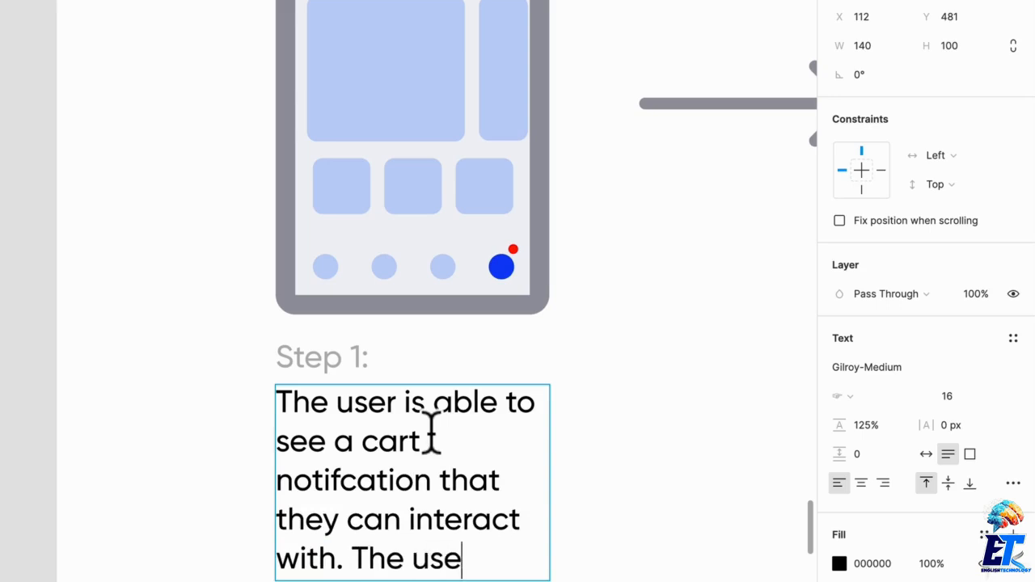
text(r taps on the c)
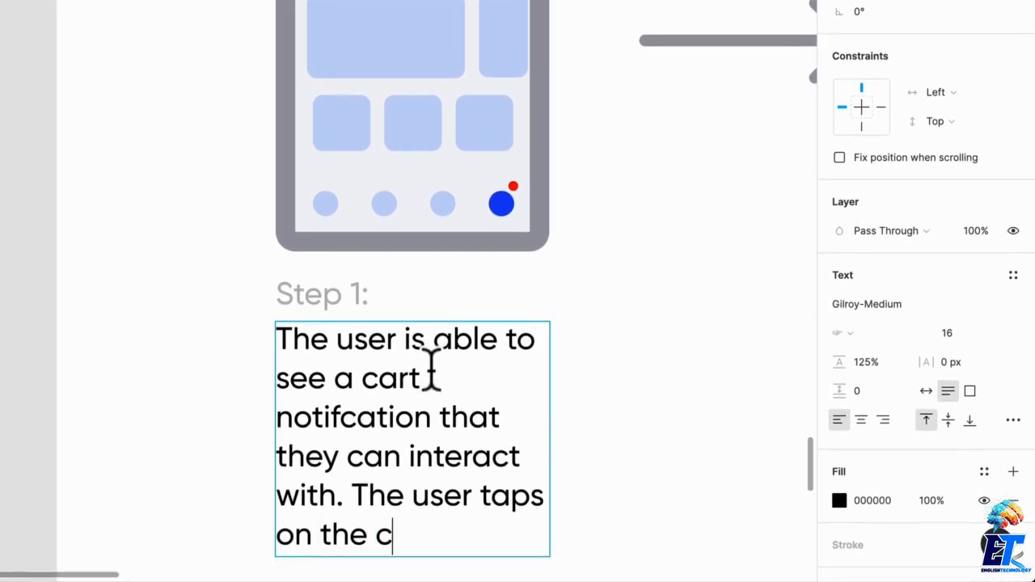
text(art nav)
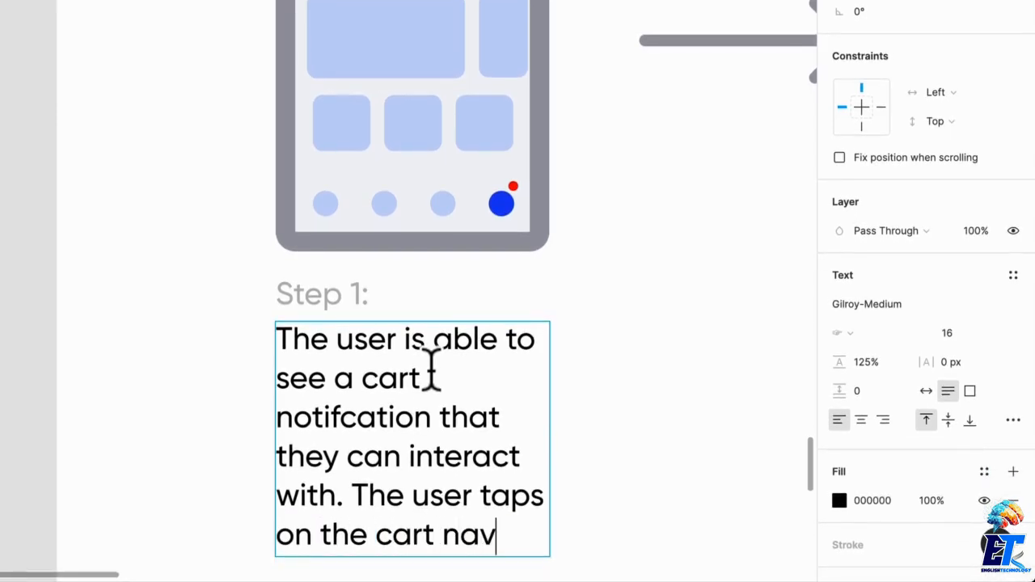
text(igation item.)
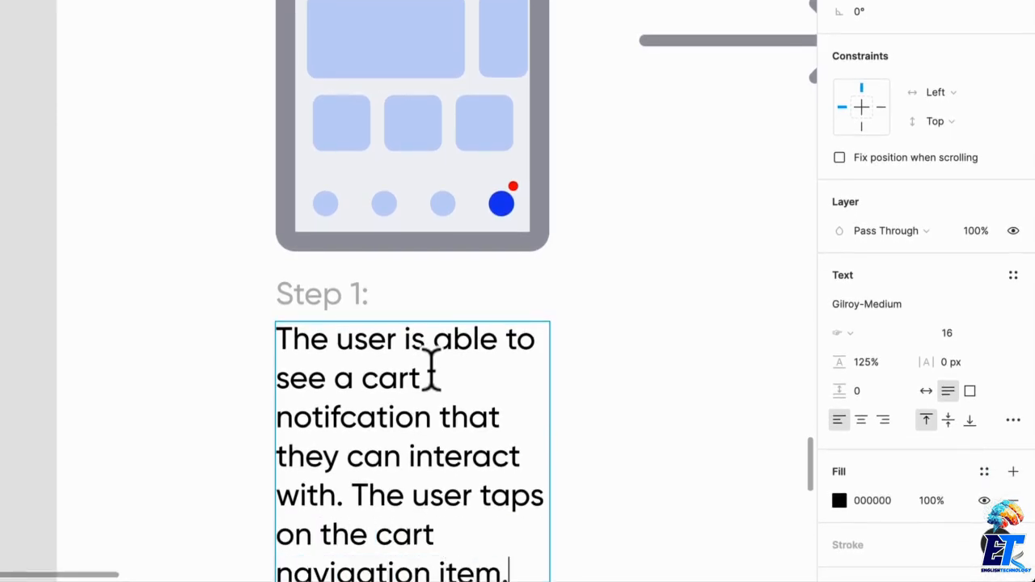
click(647, 226)
- Duplicate the Step 1 screen with its texts and arrow, 49 beyond the arrow, and relabel the copy "Step 2:"
scroll(646, 227, down, 5)
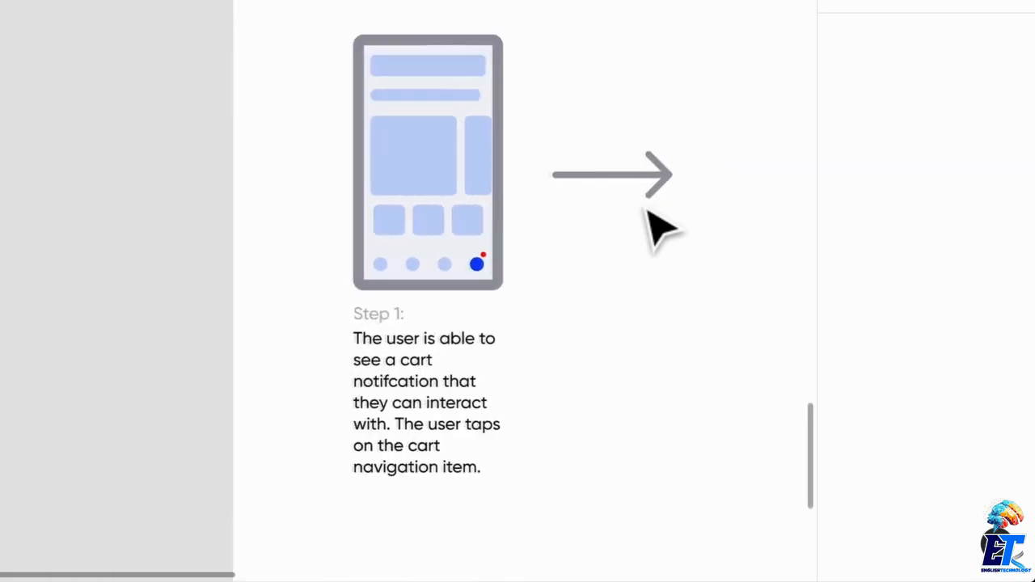
scroll(651, 218, right, 4)
drag(697, 417, 612, 175)
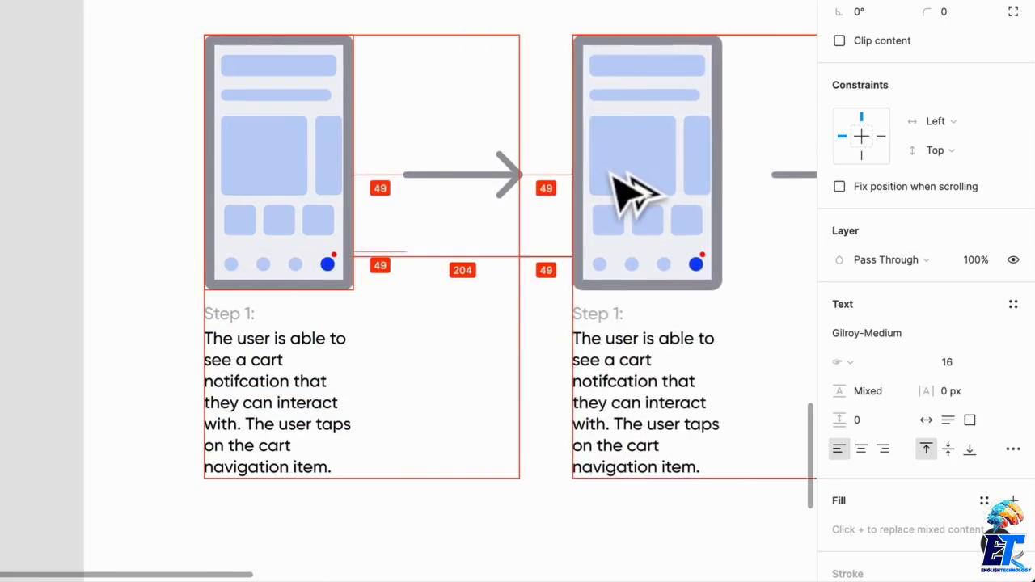
scroll(620, 185, right, 4)
click(612, 146)
double_click(444, 316)
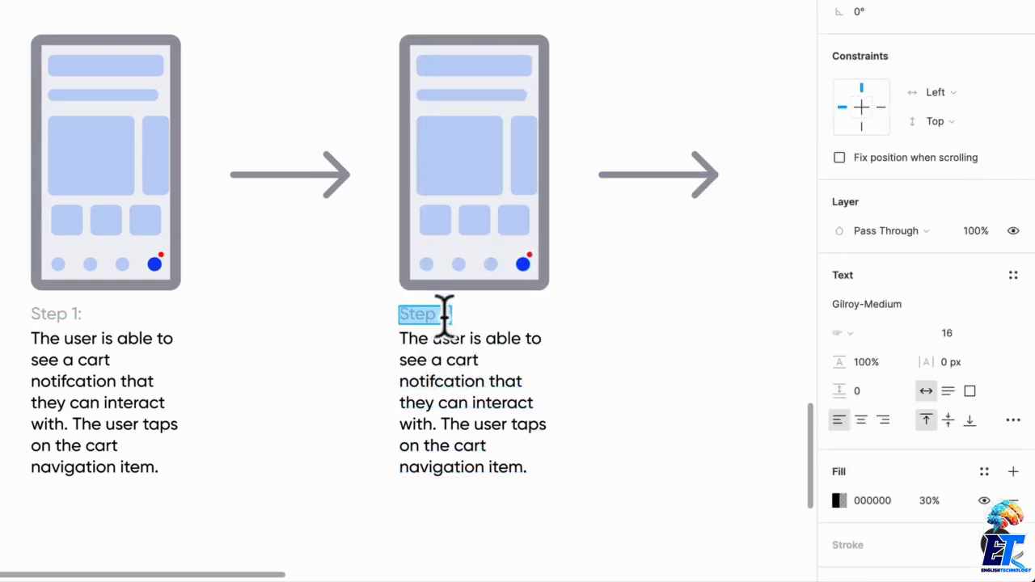
click(680, 303)
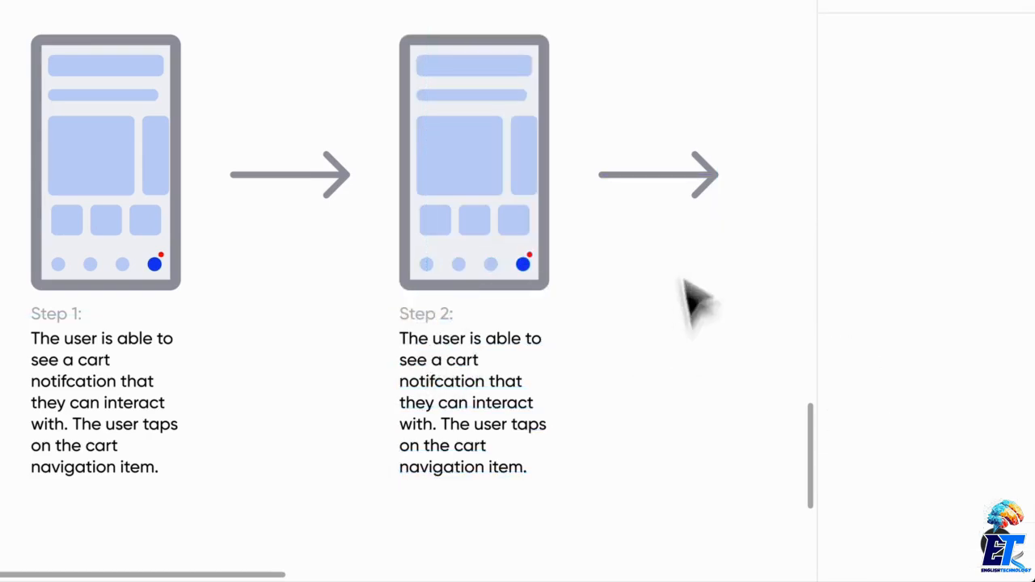
- Delete the product tiles, bottom circles, notification dot and large search bar from the Step 2 screen, keeping the thin headline bar
click(527, 263)
click(584, 252)
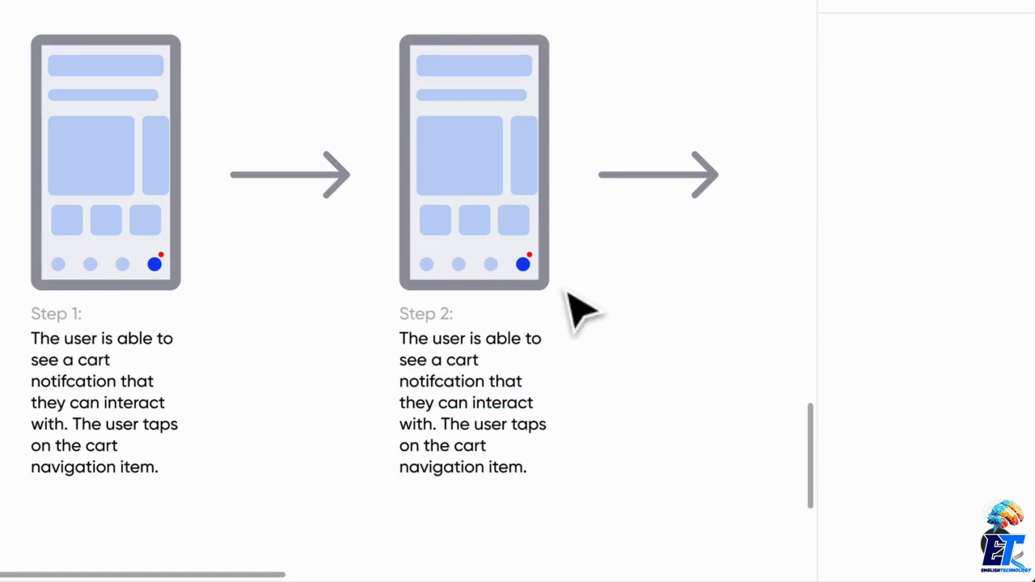
drag(570, 285, 423, 162)
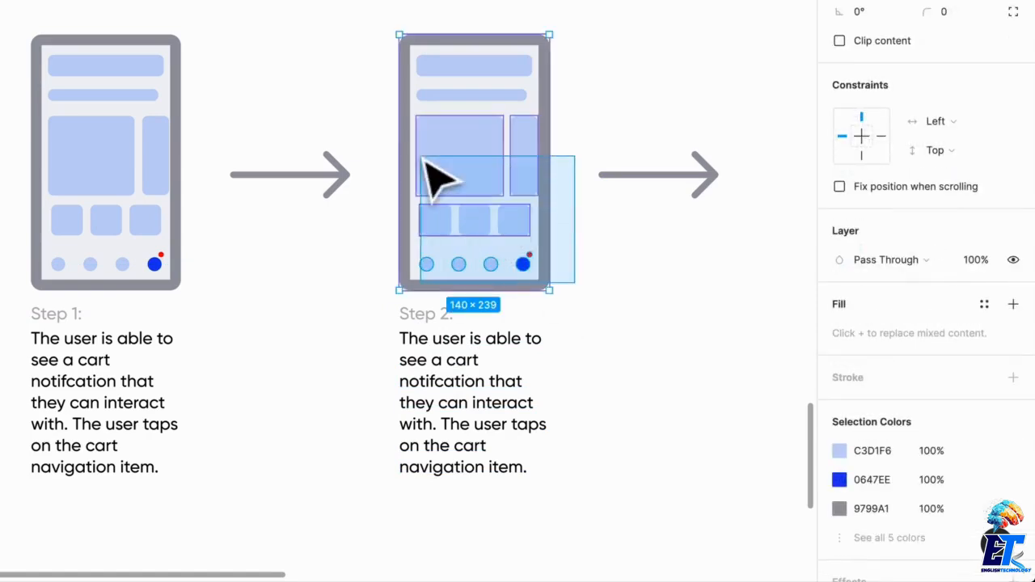
shift+click(543, 107)
key(Delete)
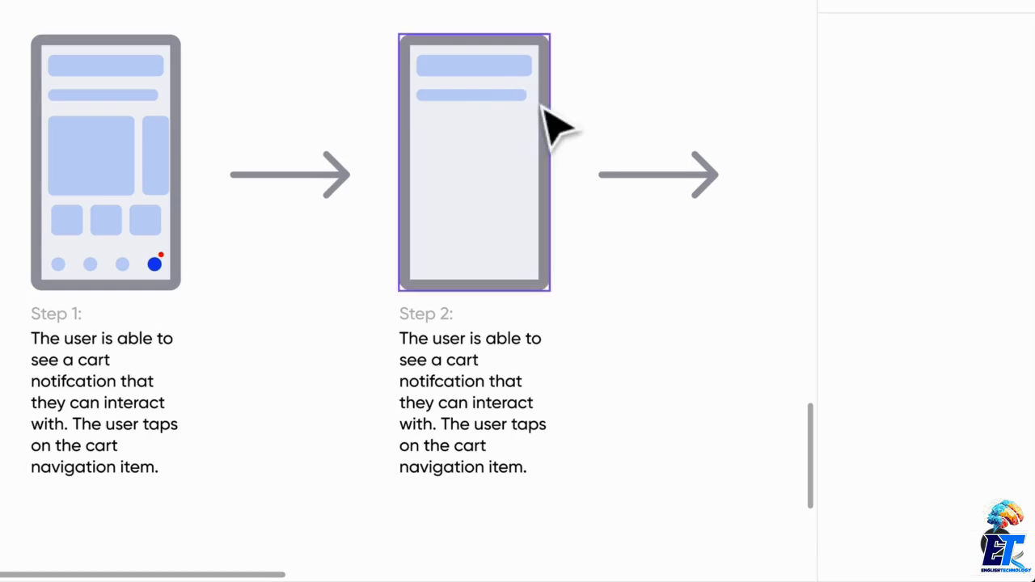
click(524, 72)
key(Delete)
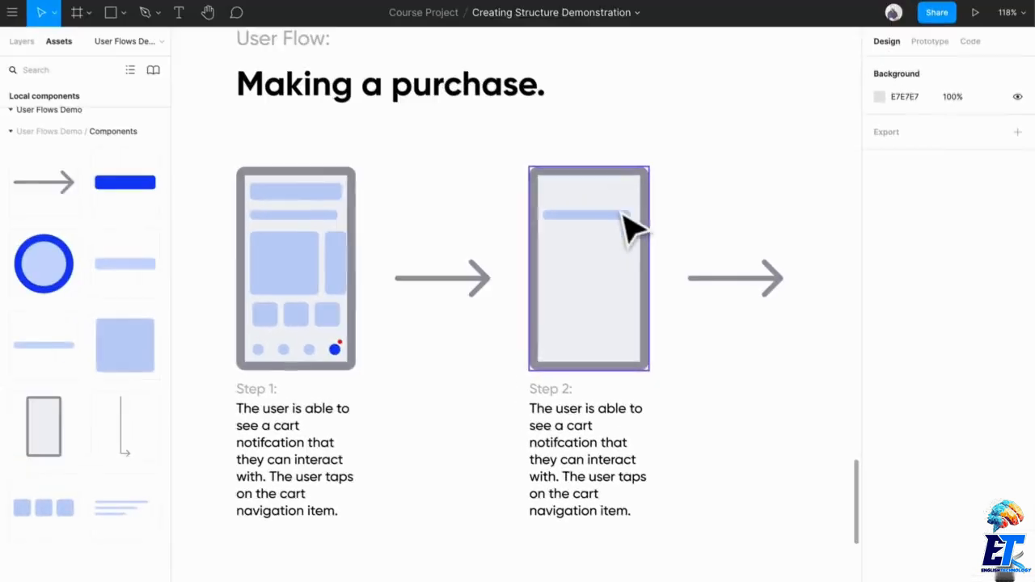
- Narrow the headline bar on the Step 2 screen to 73 × 11 and centre it near the phone's upper edge
drag(540, 119, 550, 89)
drag(631, 192, 634, 192)
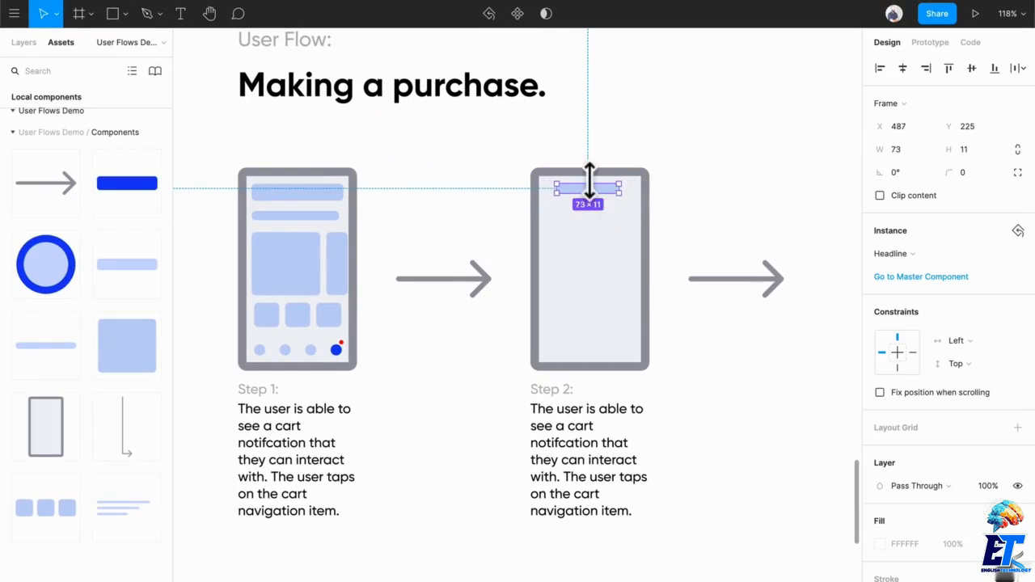
click(856, 226)
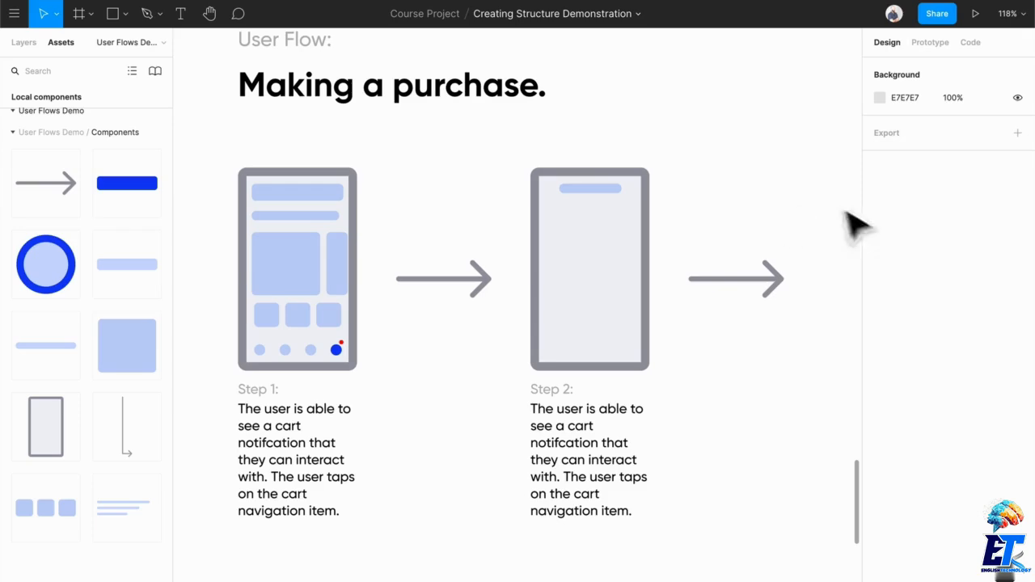
- Copy the lowest result row, image tile plus text lines, from Step 4 of the "Finding the right product through search" flow
scroll(742, 249, down, 3)
scroll(743, 249, up, 10)
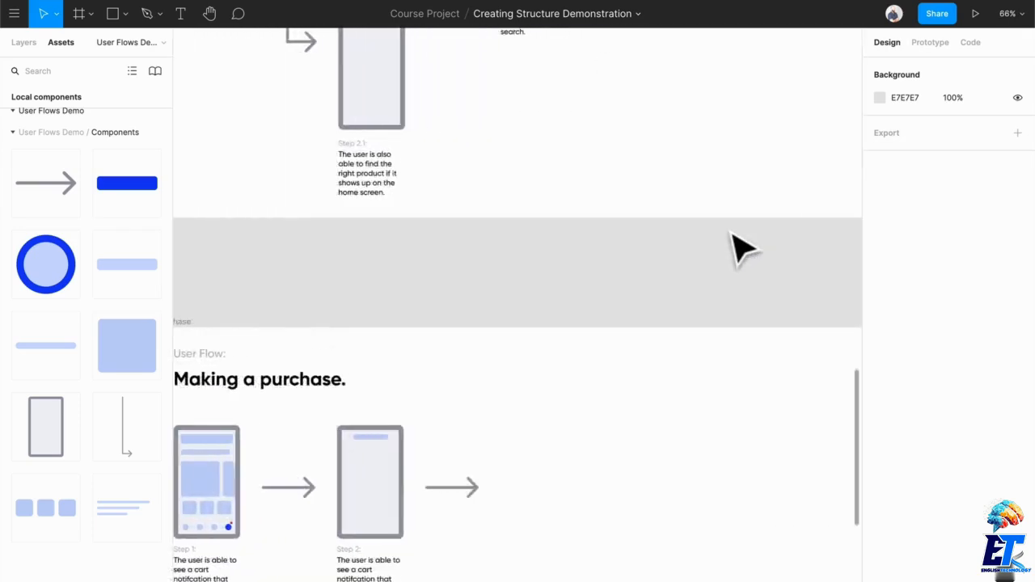
scroll(742, 249, right, 3)
scroll(742, 249, up, 1)
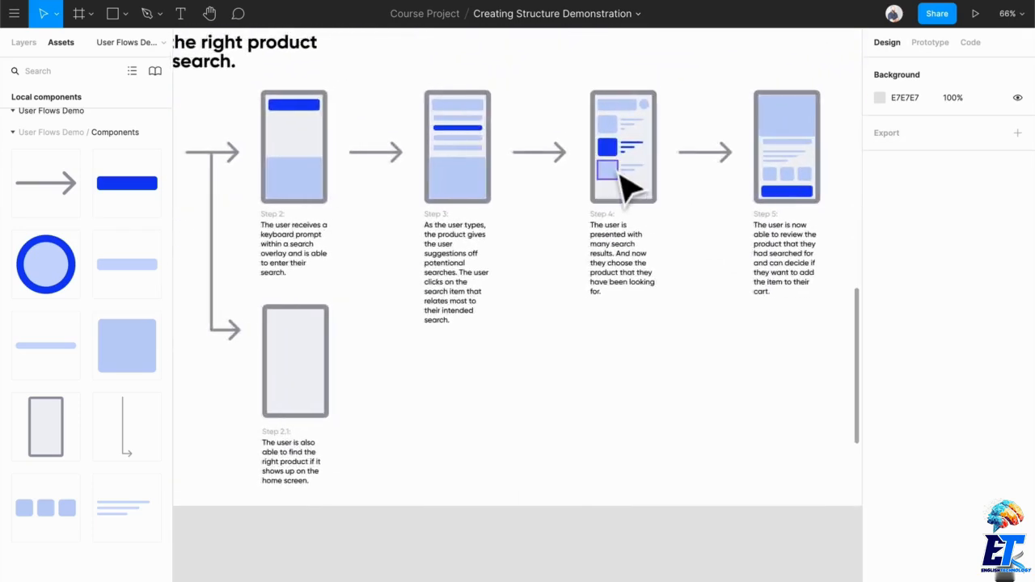
click(618, 174)
shift+click(640, 172)
scroll(621, 273, down, 4)
scroll(621, 273, left, 3)
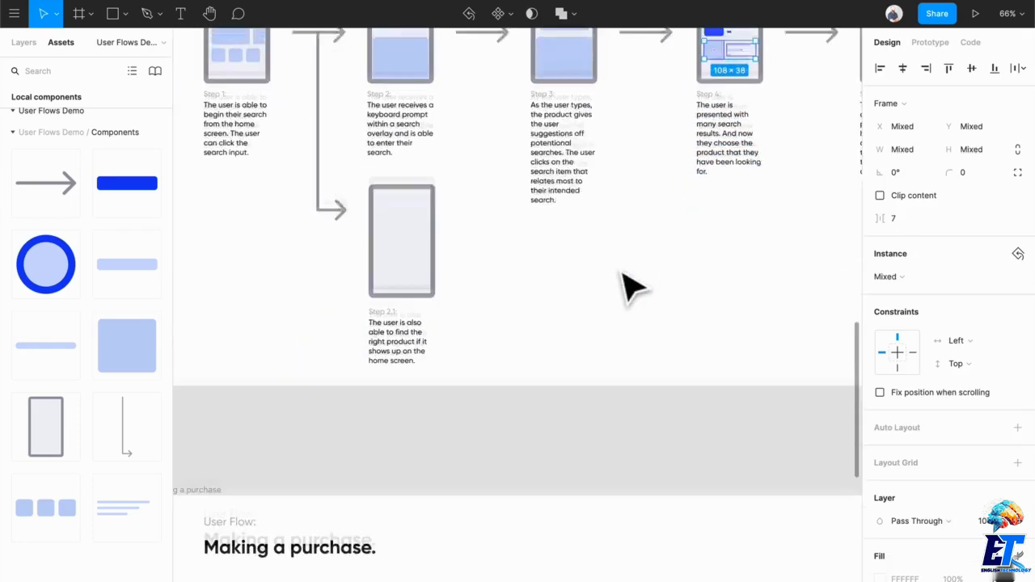
scroll(630, 285, right, 1)
scroll(630, 284, up, 5)
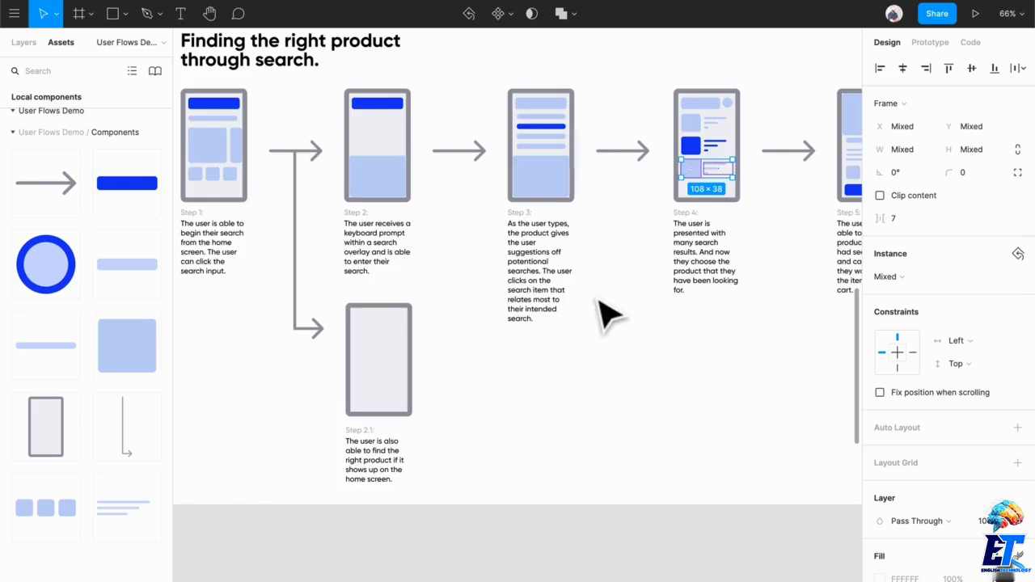
- Paste the copied result row into the "Making a purchase" flow and position it below the headline bar on the Step 2 screen
scroll(605, 312, down, 12)
scroll(663, 377, right, 3)
scroll(659, 374, up, 5)
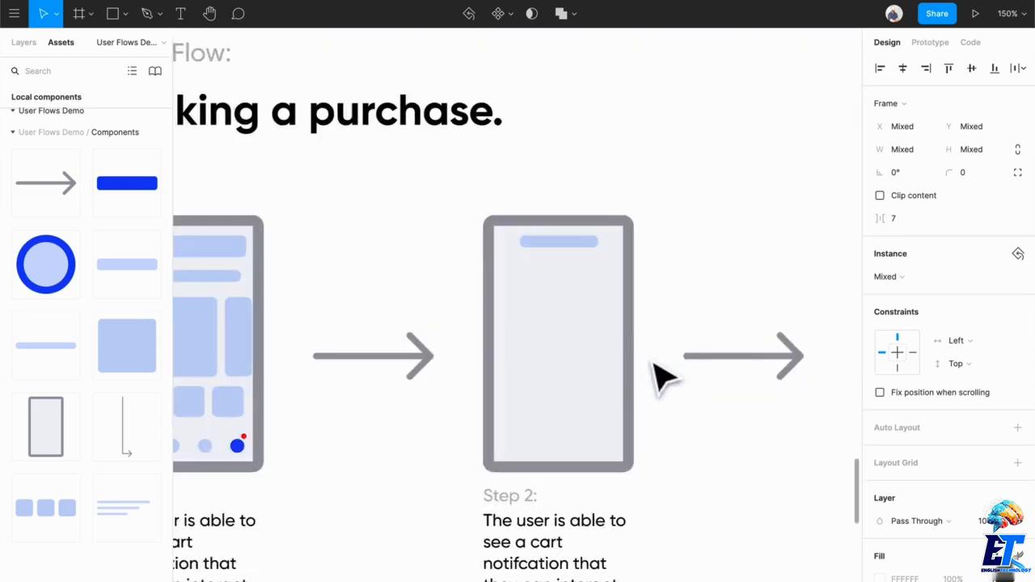
key(ctrl+v)
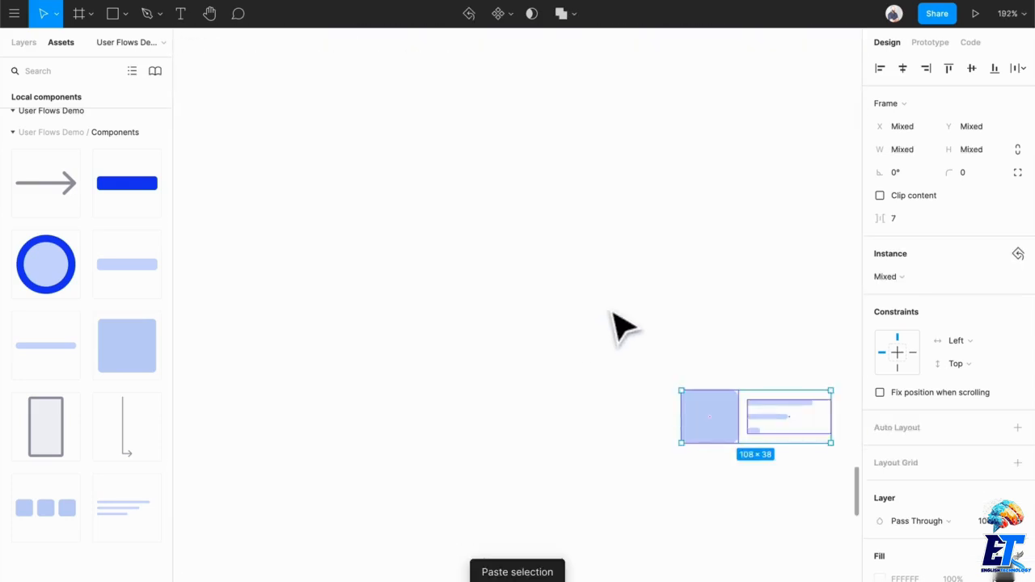
scroll(621, 327, down, 5)
drag(657, 360, 323, 315)
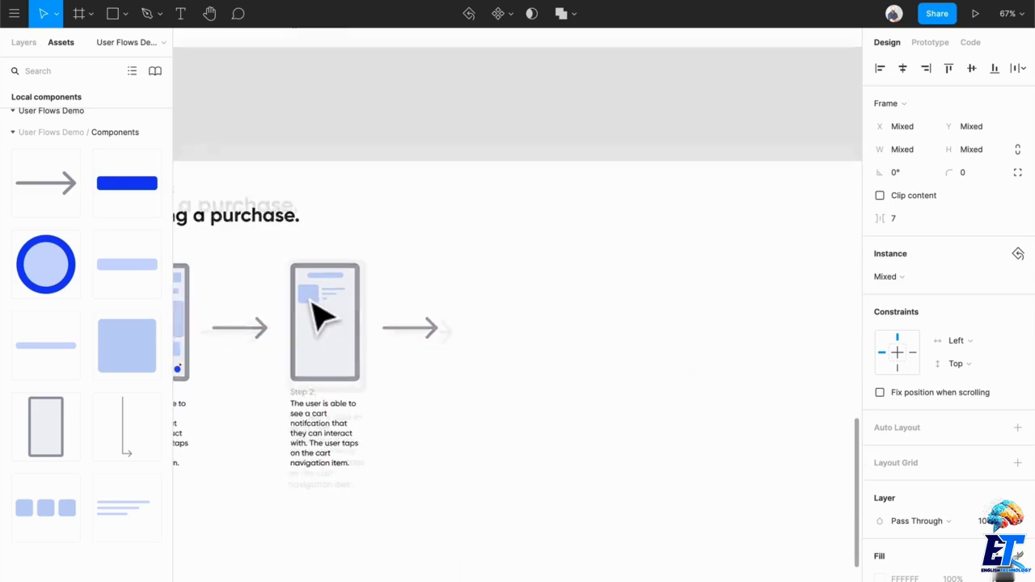
scroll(324, 314, up, 10)
mouse_move(440, 323)
mouse_down()
mouse_move(449, 320)
mouse_move(446, 331)
mouse_up()
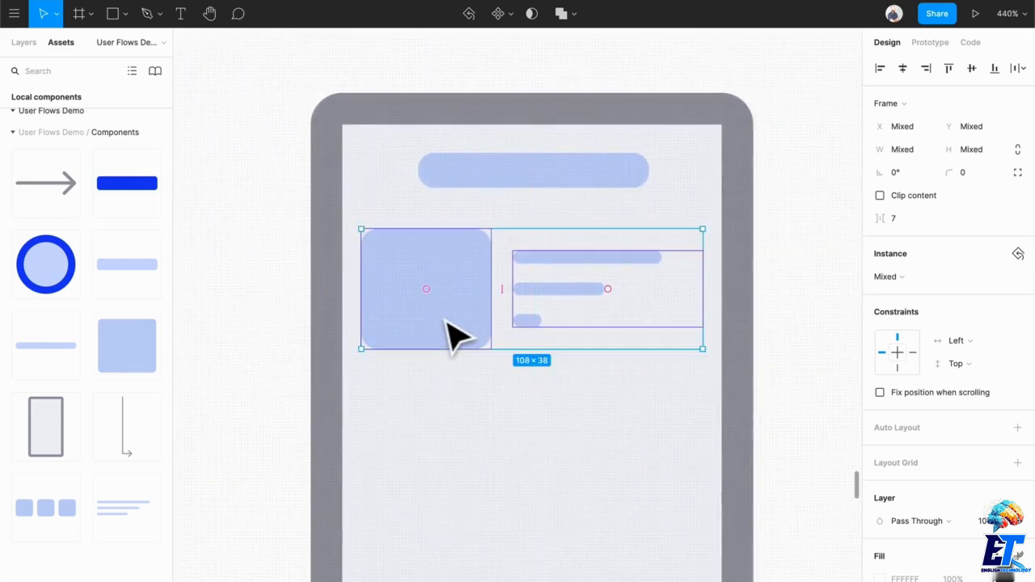
scroll(447, 328, down, 3)
click(650, 340)
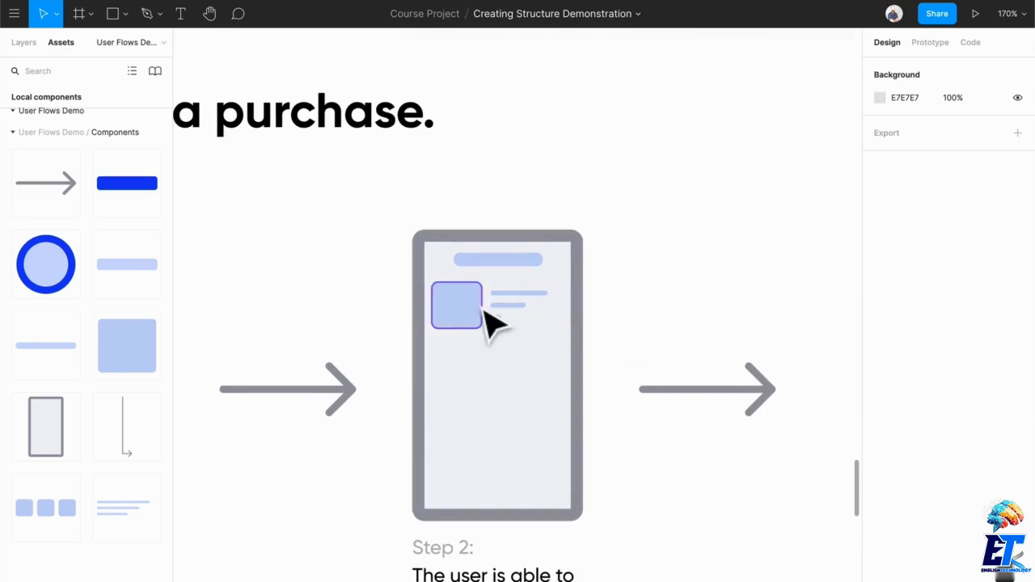
- Add a 108 × 24 Button component centred near the lower edge of the Step 2 screen, at X 472, Y 397
scroll(493, 324, down, 2)
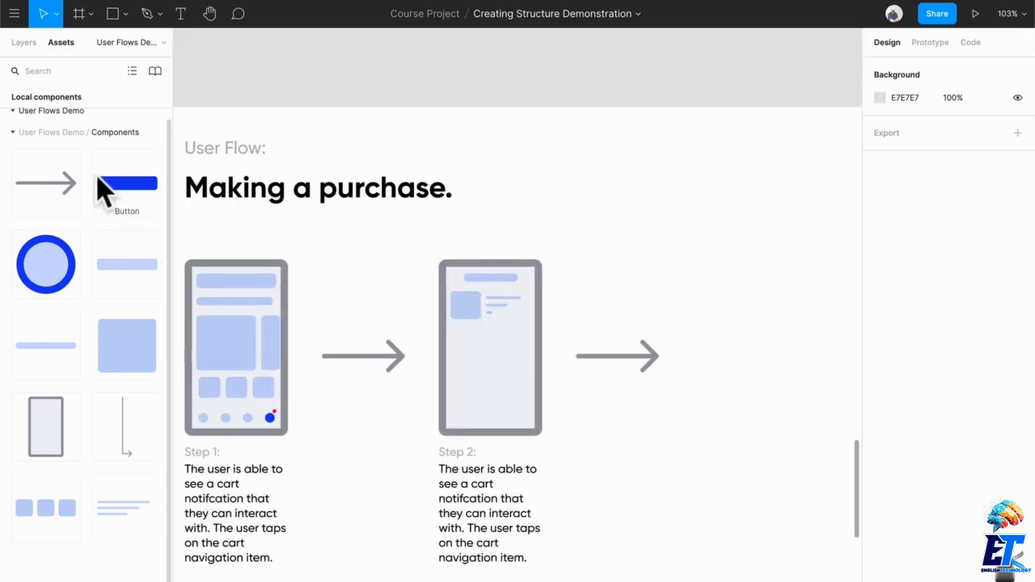
drag(100, 180, 506, 409)
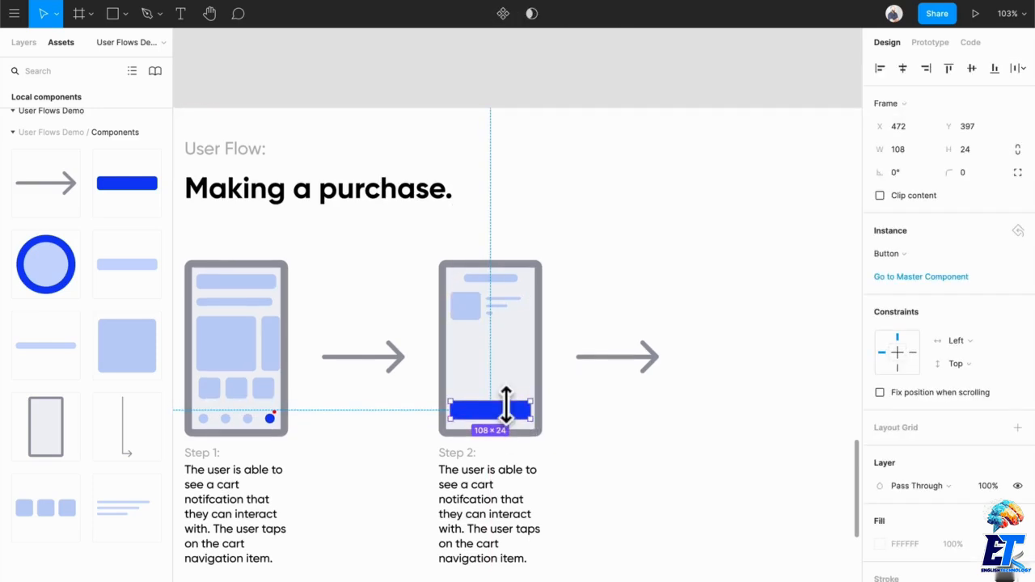